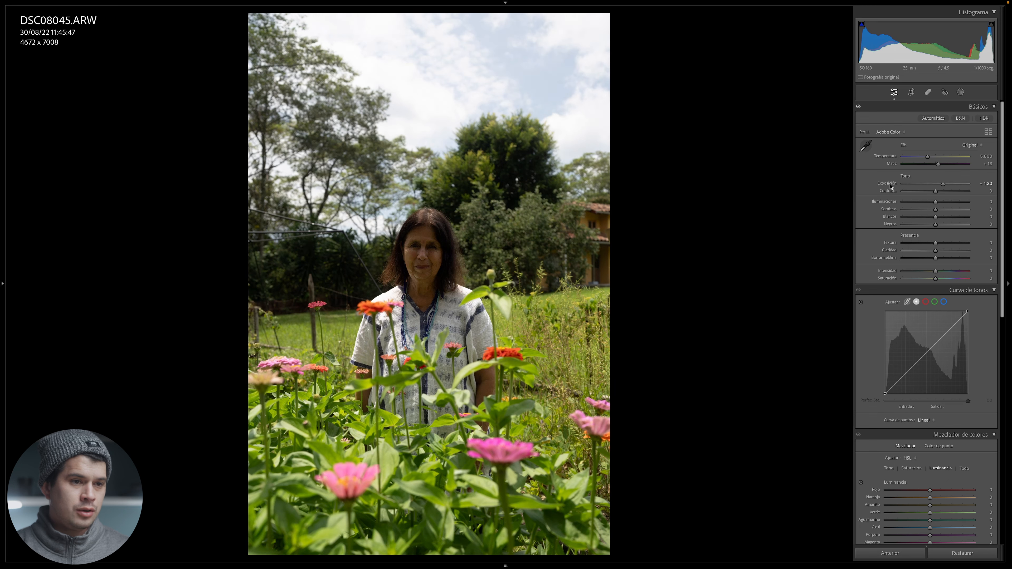
- Reset the exposure of the portrait-format photo DSC08045.ARW to 0
{"action": "double_click", "coordinate": [892, 184]}
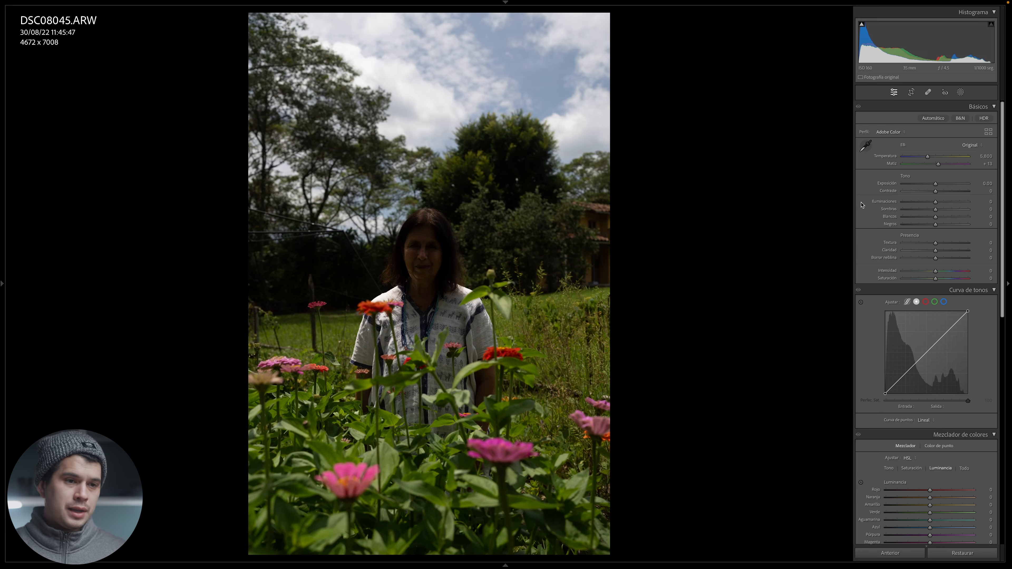
{"action": "left_click_drag", "start_coordinate": [936, 185], "coordinate": [930, 194]}
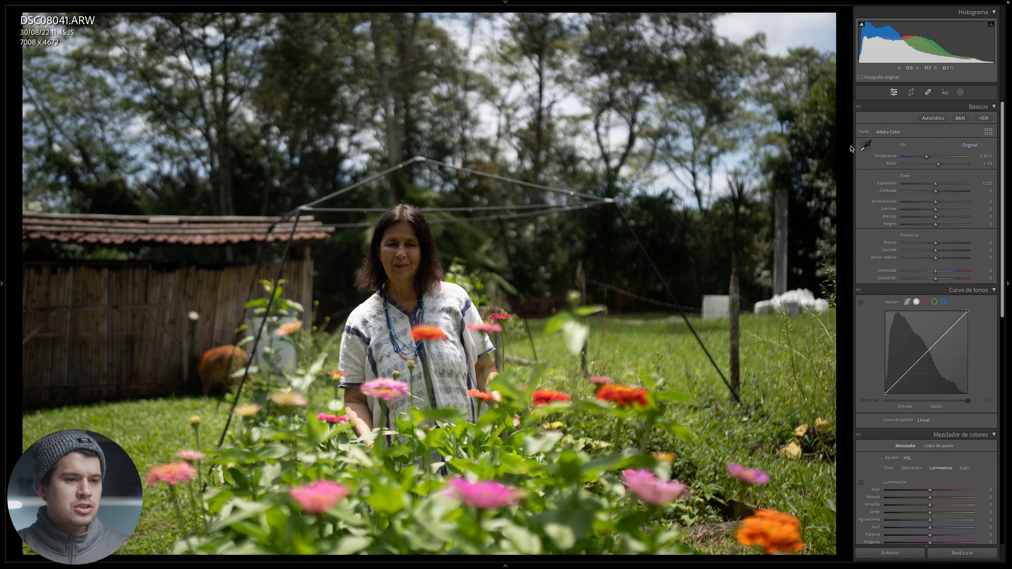
- Try the highlights of DSC08041.ARW at +100 and at −100, inspecting the sky between the trees up close
{"action": "left_click_drag", "start_coordinate": [935, 203], "coordinate": [972, 203]}
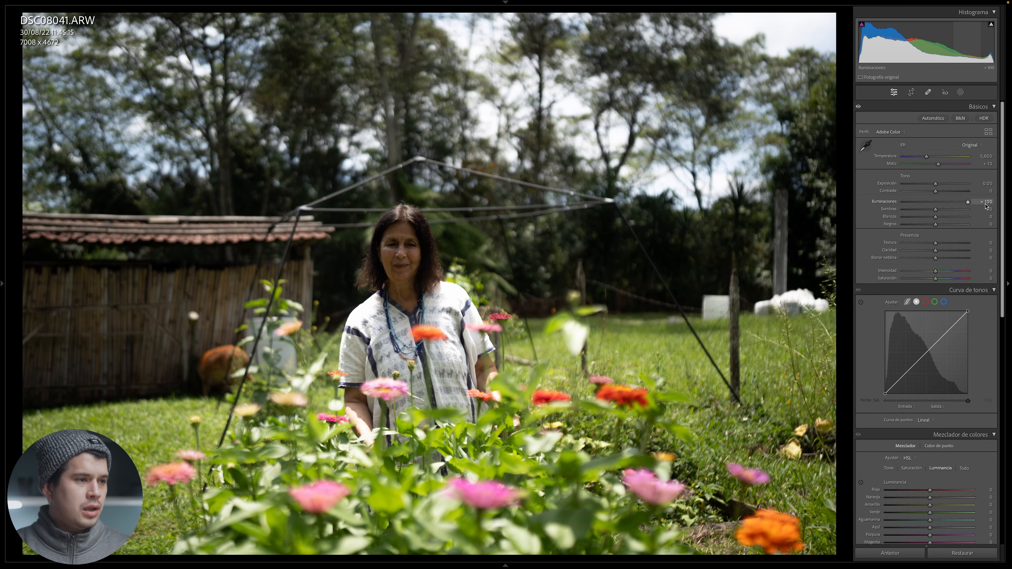
{"action": "left_click", "coordinate": [488, 323]}
{"action": "left_click_drag", "start_coordinate": [518, 317], "coordinate": [549, 211]}
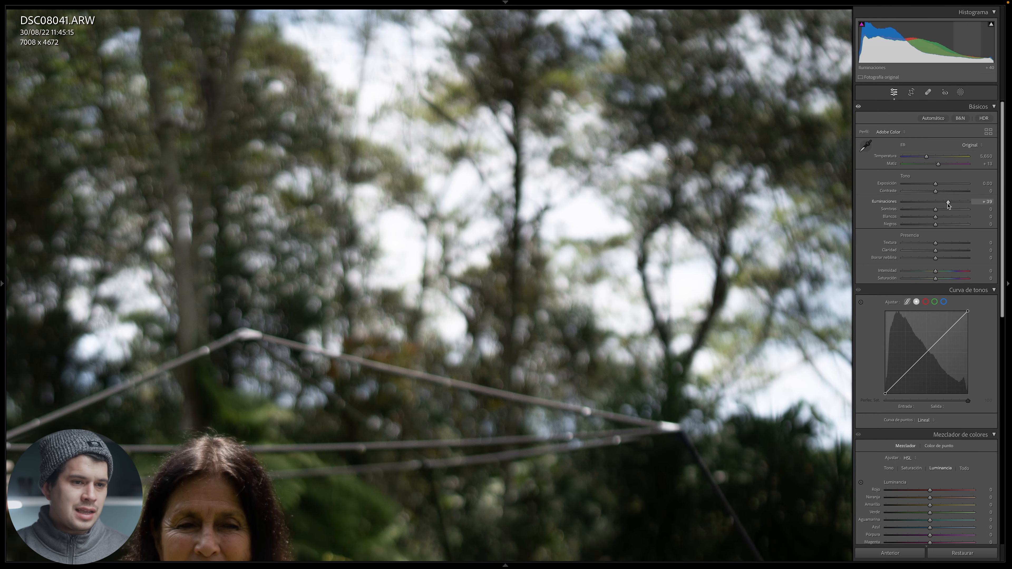
{"action": "left_click_drag", "start_coordinate": [968, 202], "coordinate": [894, 210]}
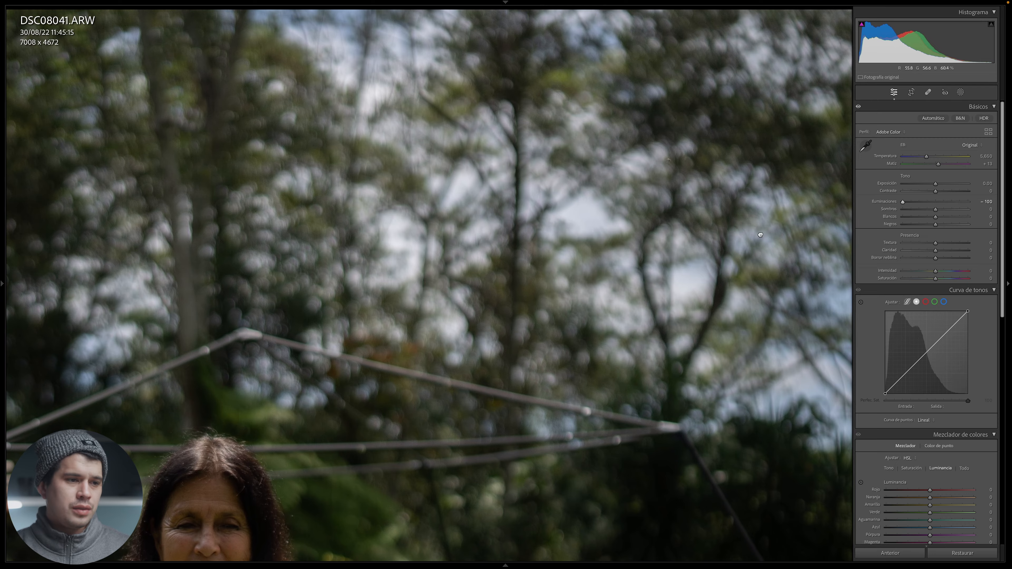
{"action": "left_click", "coordinate": [760, 235]}
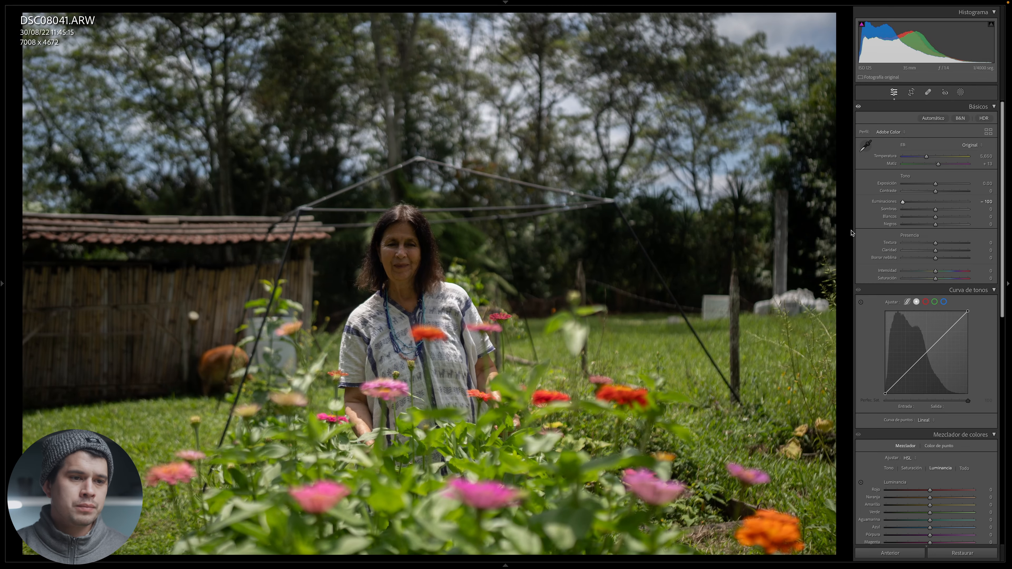
- Set the photo's highlights to −31, shadows to −7 and blacks to −18
{"action": "left_click_drag", "start_coordinate": [904, 201], "coordinate": [927, 205]}
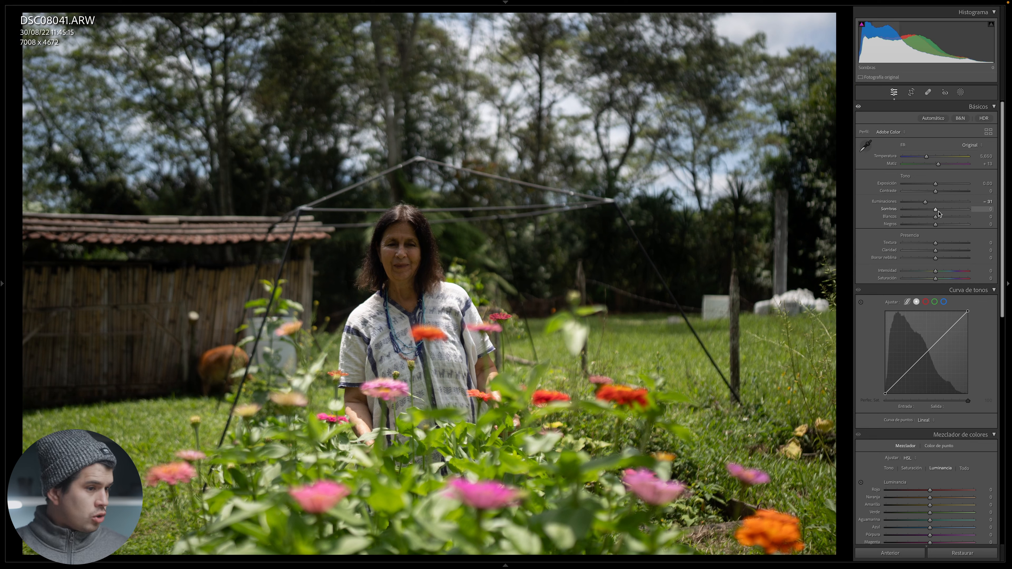
{"action": "left_click_drag", "start_coordinate": [939, 214], "coordinate": [970, 210]}
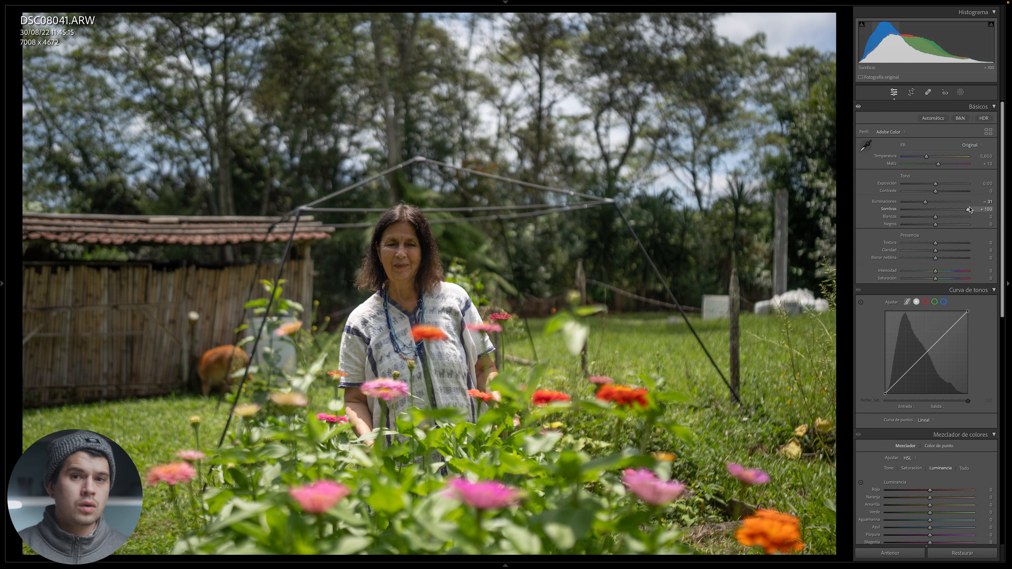
{"action": "left_click_drag", "start_coordinate": [969, 210], "coordinate": [934, 215]}
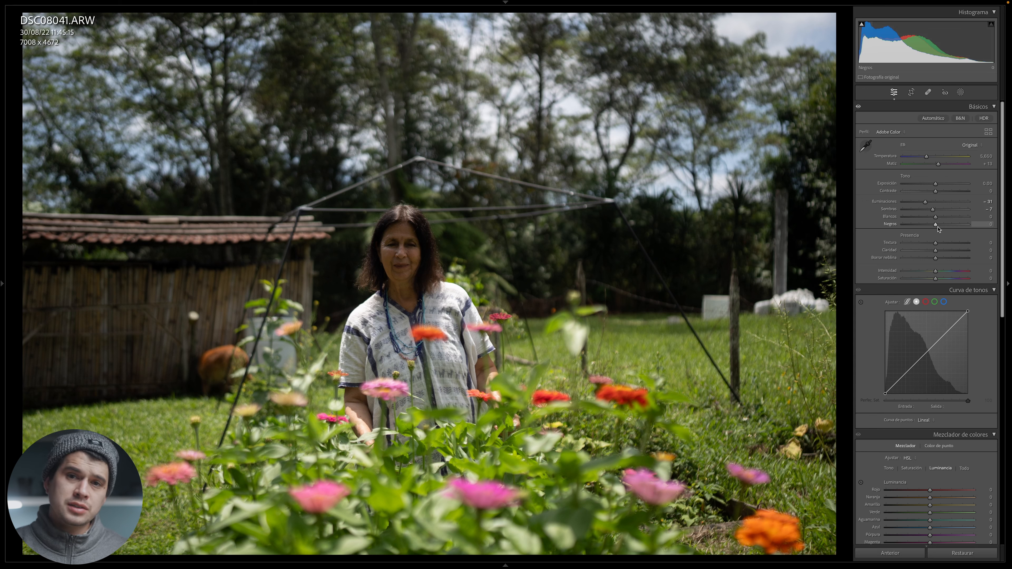
{"action": "left_click_drag", "start_coordinate": [936, 227], "coordinate": [930, 228]}
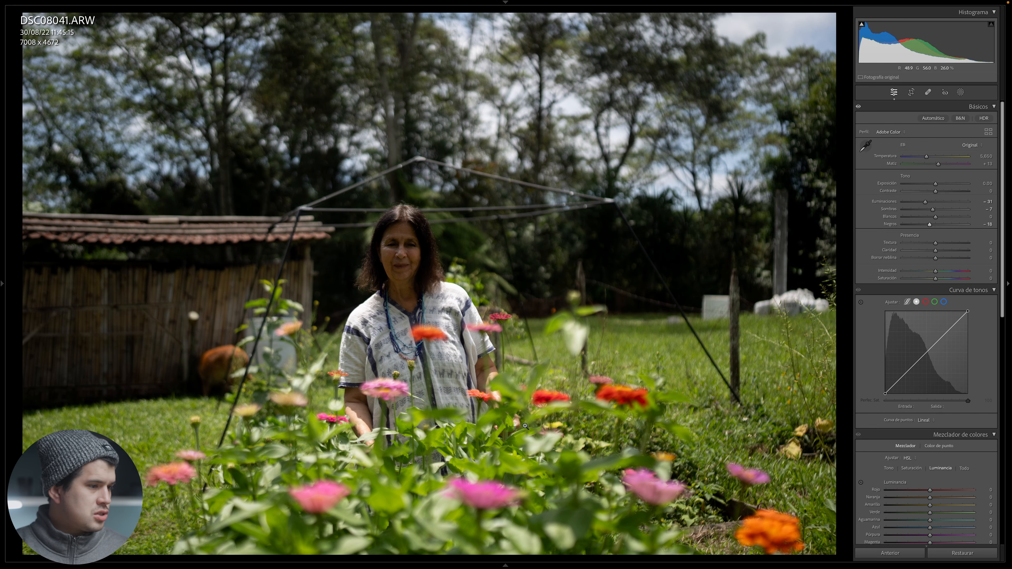
- Compare the photo before and after side by side, examining the dark bamboo fence and surrounding shadows up close
{"action": "key", "text": "y"}
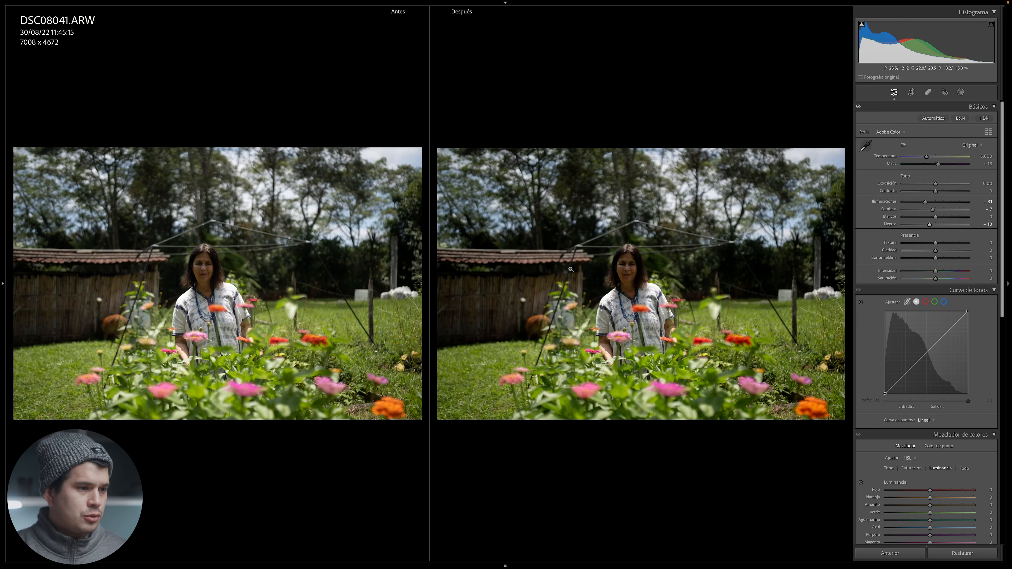
{"action": "left_click", "coordinate": [536, 292]}
{"action": "left_click_drag", "start_coordinate": [529, 285], "coordinate": [635, 199]}
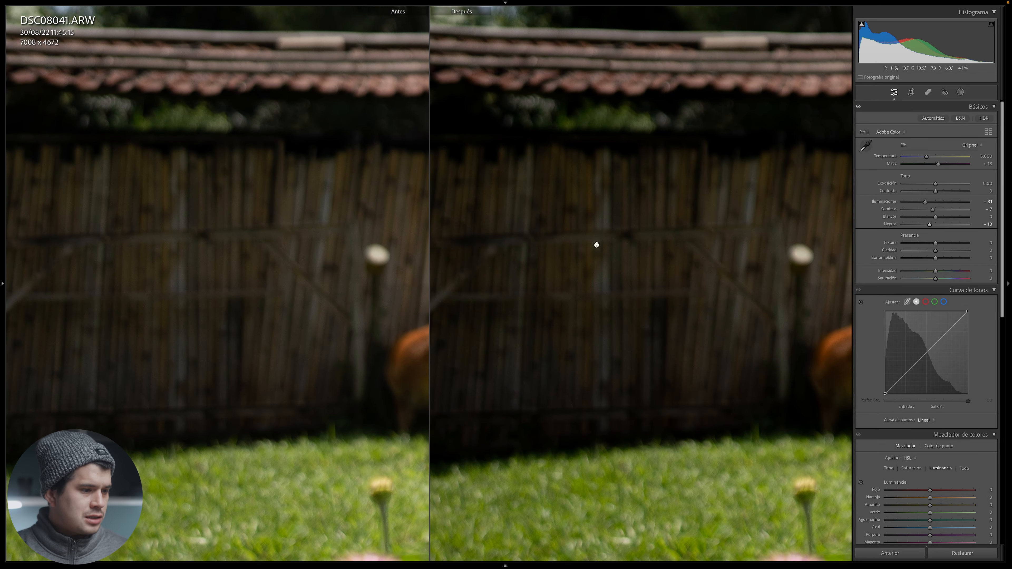
{"action": "left_click_drag", "start_coordinate": [635, 293], "coordinate": [373, 314]}
{"action": "left_click_drag", "start_coordinate": [707, 289], "coordinate": [247, 331]}
{"action": "left_click", "coordinate": [613, 276]}
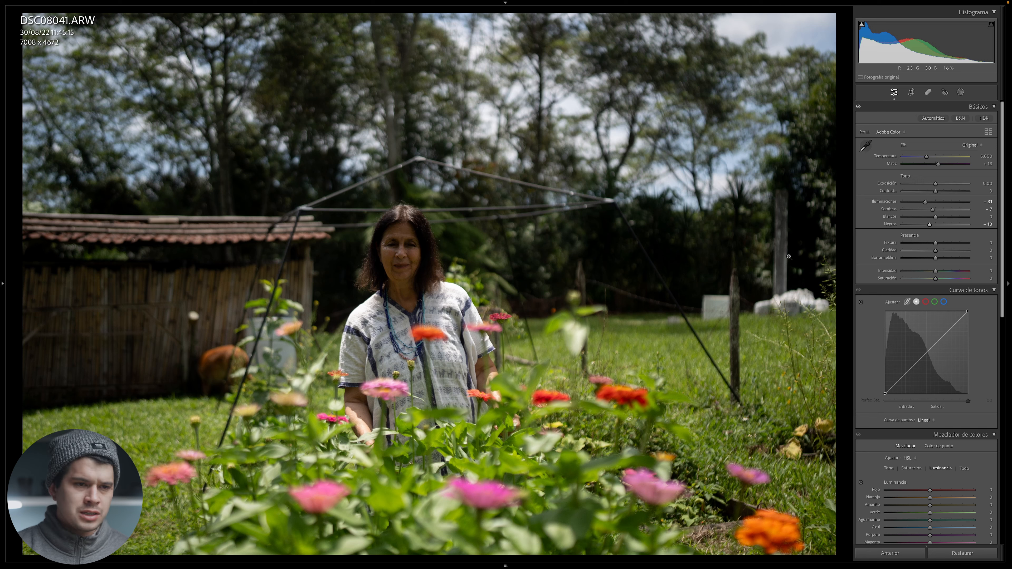
- Try lowering the blacks to −54 and undo the change
{"action": "left_click", "coordinate": [918, 225]}
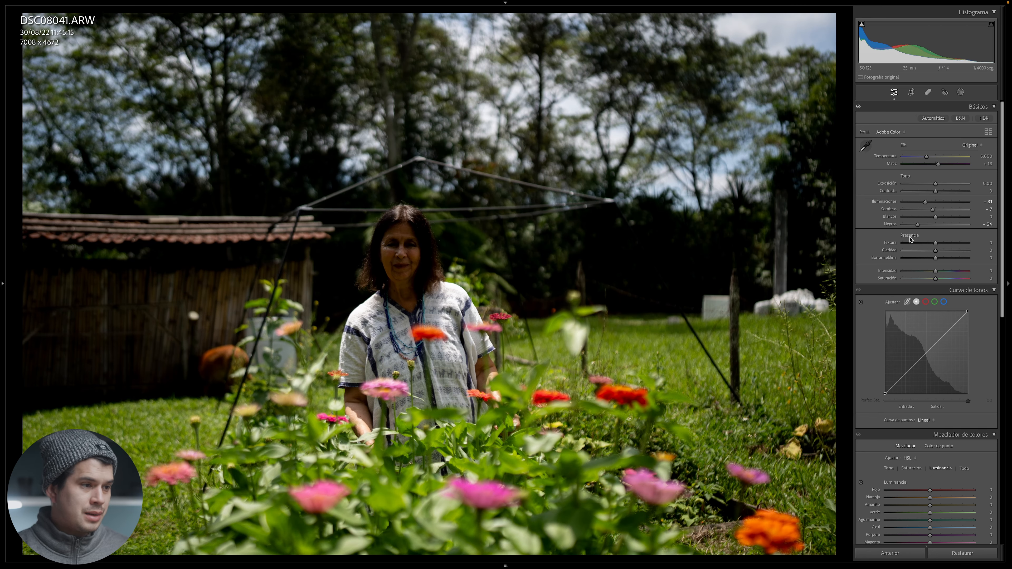
{"action": "key", "text": "ctrl+z"}
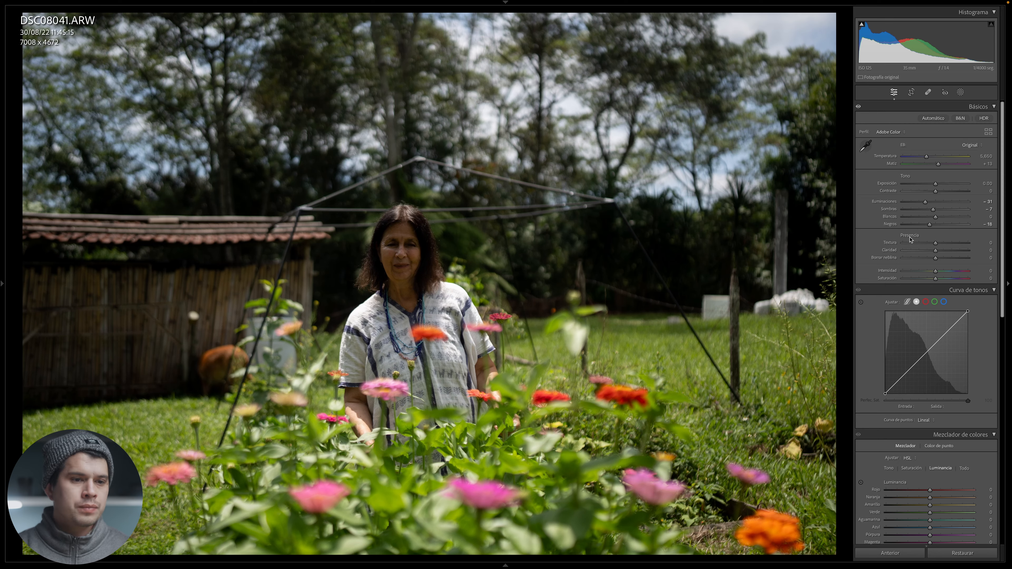
- Raise the tone curve's black point to an output of 47 and inspect the dark foliage behind the lawn
{"action": "left_click_drag", "start_coordinate": [1002, 180], "coordinate": [993, 267]}
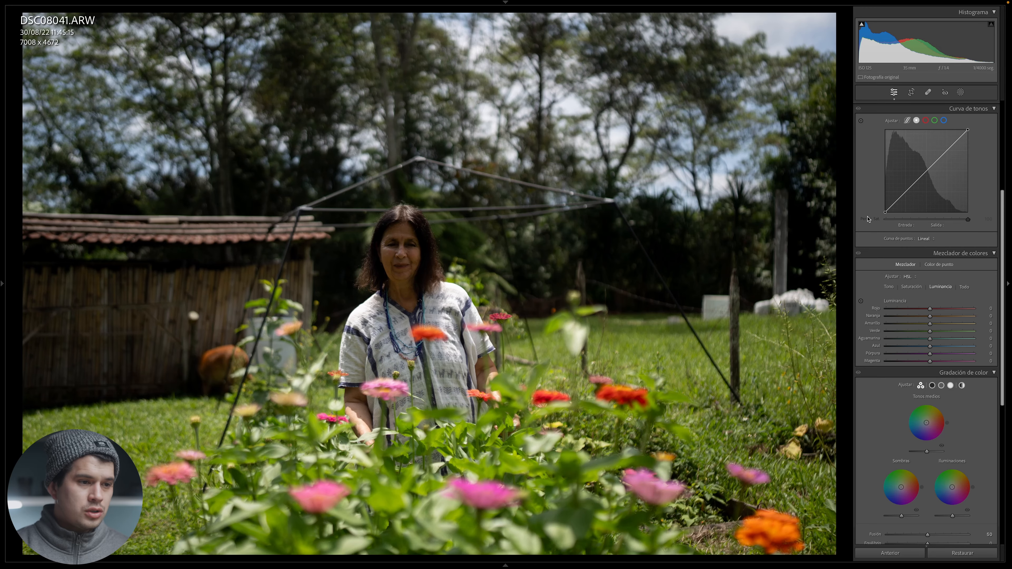
{"action": "left_click", "coordinate": [780, 240]}
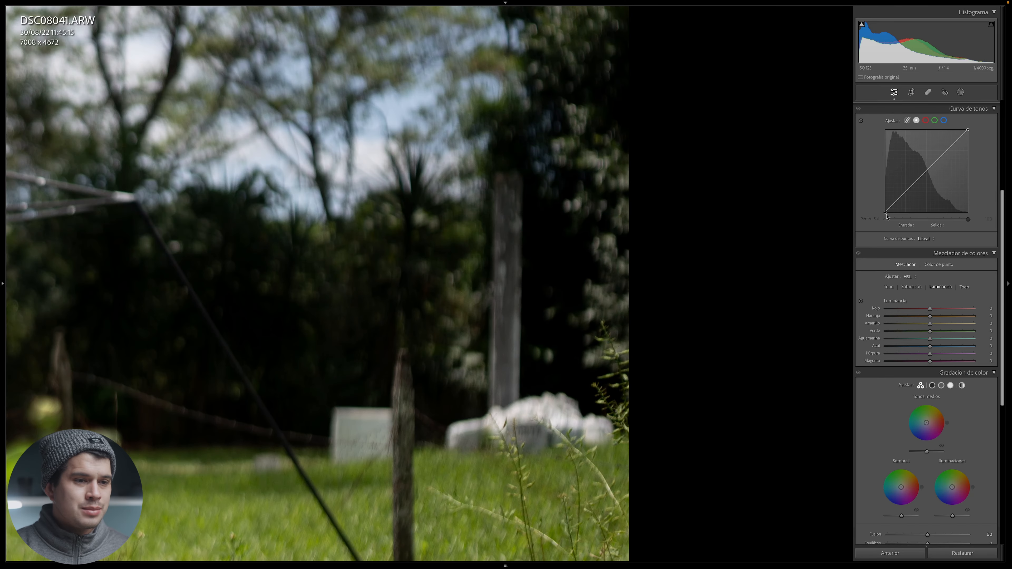
{"action": "left_click_drag", "start_coordinate": [885, 214], "coordinate": [879, 198]}
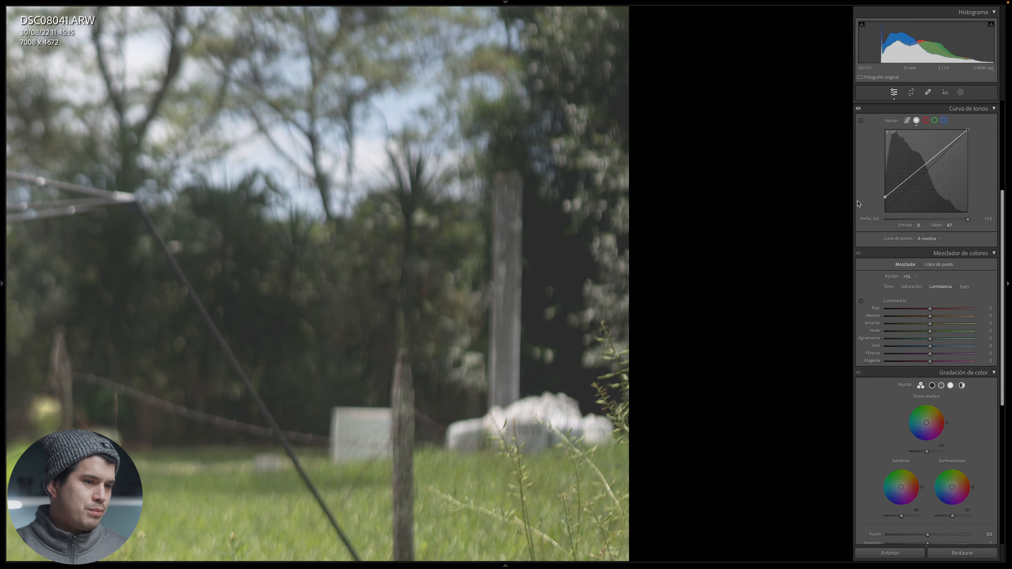
{"action": "left_click", "coordinate": [514, 265]}
{"action": "left_click", "coordinate": [776, 246]}
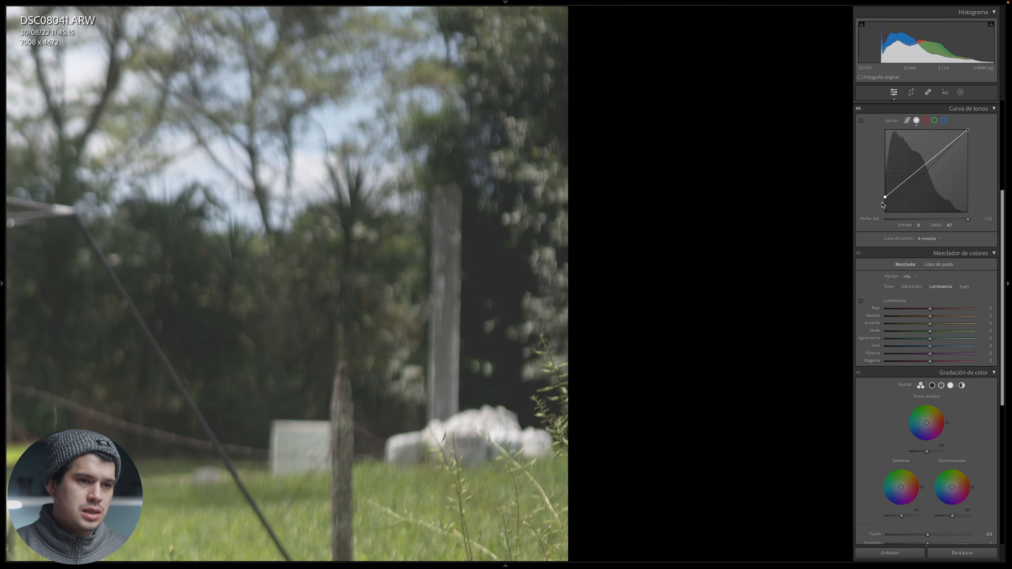
- Lower the tone curve's black point to an output of 2
{"action": "left_click_drag", "start_coordinate": [885, 197], "coordinate": [878, 214]}
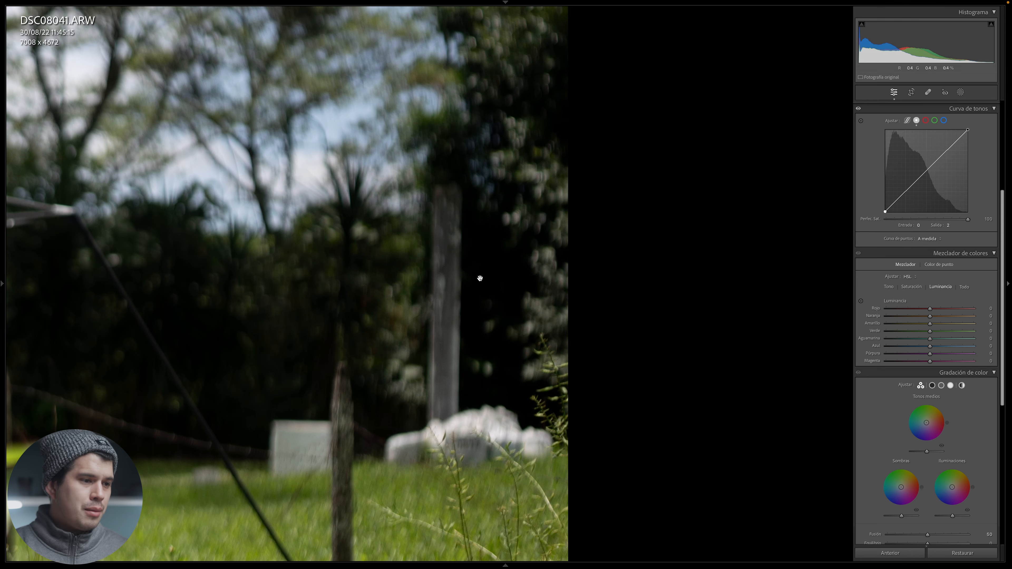
{"action": "left_click", "coordinate": [515, 256]}
- Lower texture to about −28 and clarity to about −29, checking the woman's face up close
{"action": "scroll", "coordinate": [1003, 237], "scroll_direction": "up", "scroll_amount": 2}
{"action": "scroll", "coordinate": [1003, 237], "scroll_direction": "up", "scroll_amount": 5}
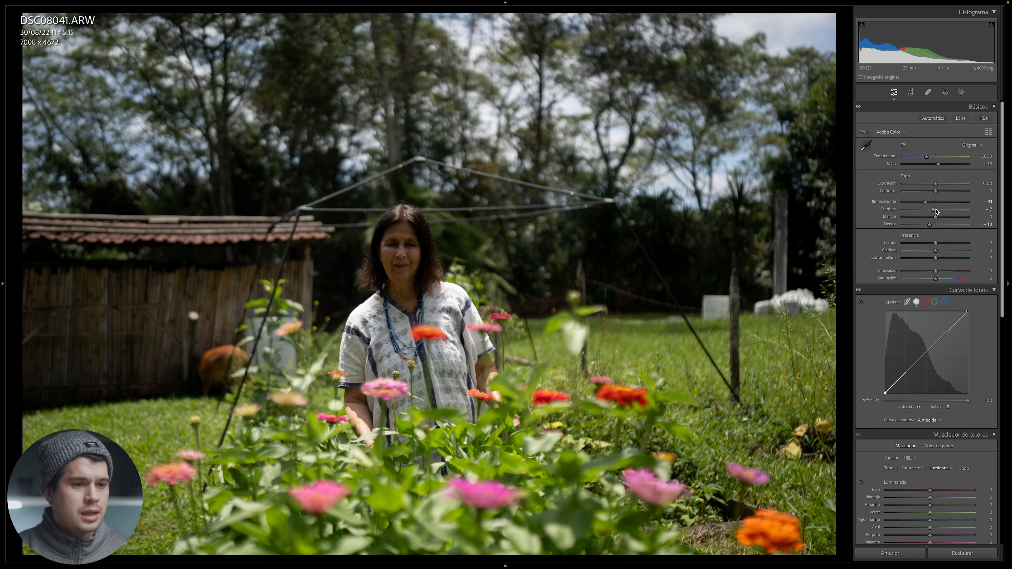
{"action": "mouse_move", "coordinate": [935, 251]}
{"action": "left_mouse_down"}
{"action": "mouse_move", "coordinate": [964, 246]}
{"action": "mouse_move", "coordinate": [926, 245]}
{"action": "left_mouse_up"}
{"action": "double_click", "coordinate": [952, 251]}
{"action": "left_click", "coordinate": [575, 278]}
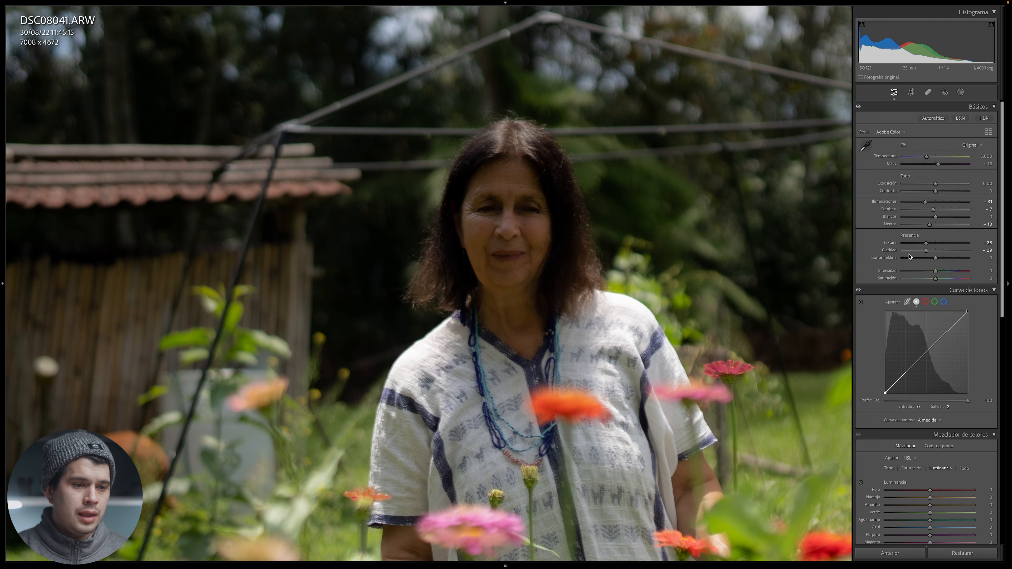
{"action": "key", "text": "z"}
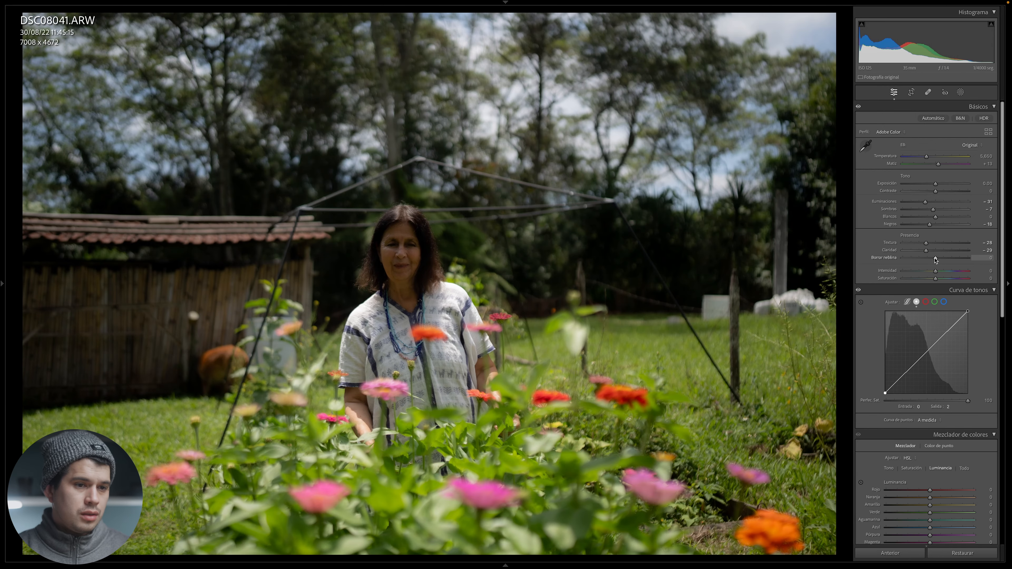
- Lower dehaze to about −36 and inspect the softened look on the woman and the flowers
{"action": "left_click_drag", "start_coordinate": [934, 260], "coordinate": [924, 260]}
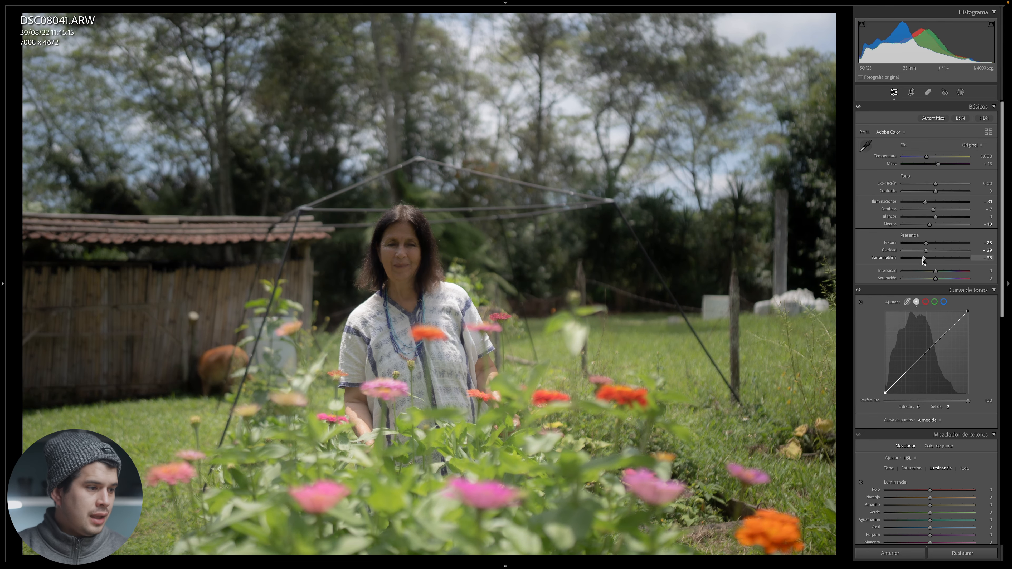
{"action": "left_click", "coordinate": [342, 332]}
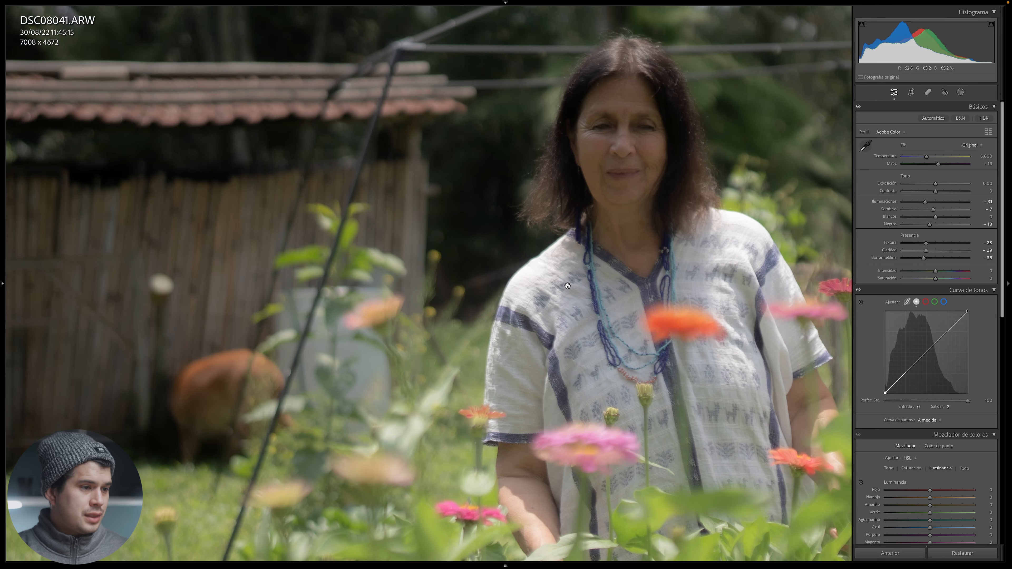
{"action": "left_click_drag", "start_coordinate": [584, 295], "coordinate": [557, 284]}
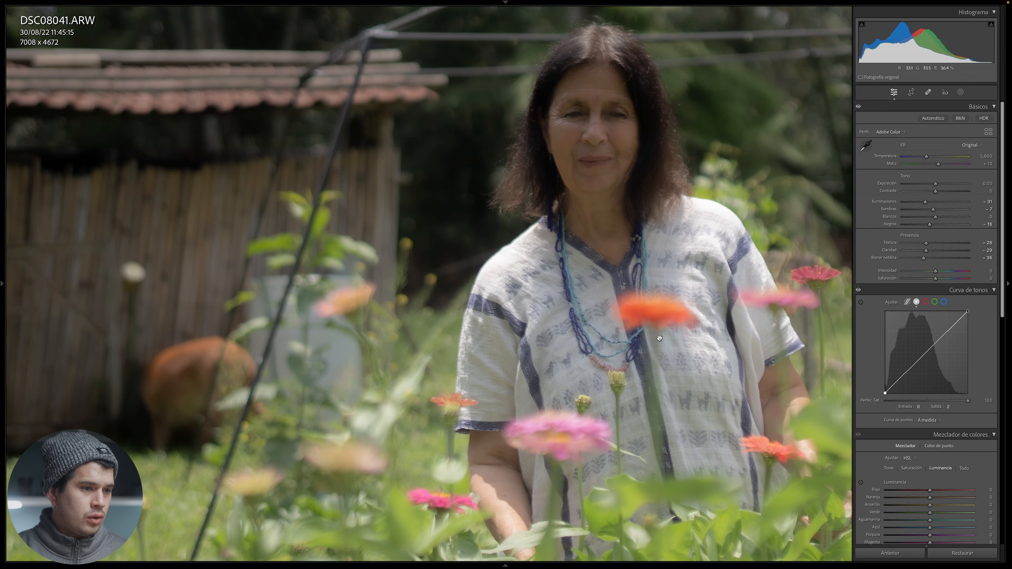
{"action": "left_click", "coordinate": [696, 184]}
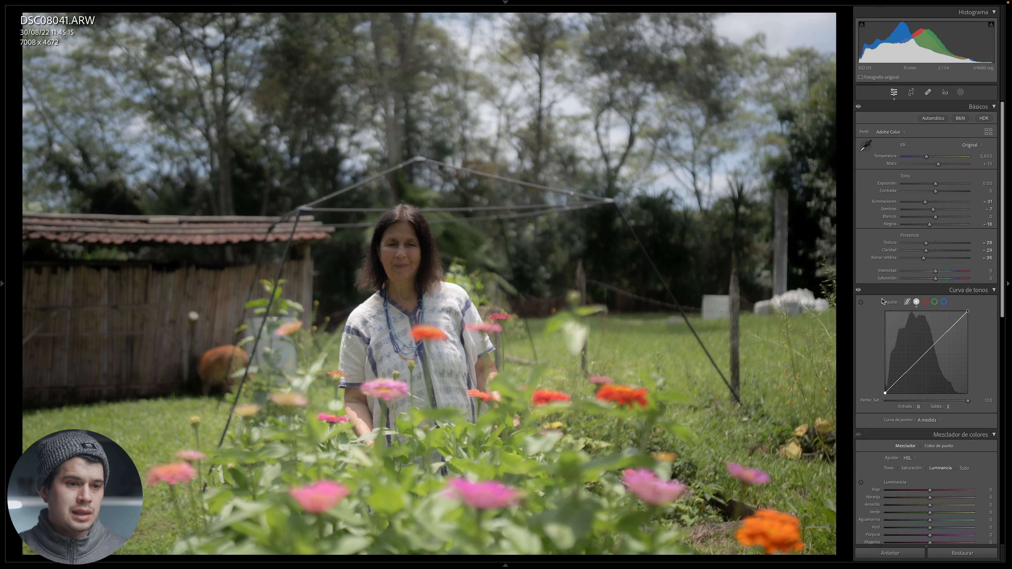
- Reset dehaze, clarity and texture to 0
{"action": "double_click", "coordinate": [890, 250]}
{"action": "double_click", "coordinate": [885, 258]}
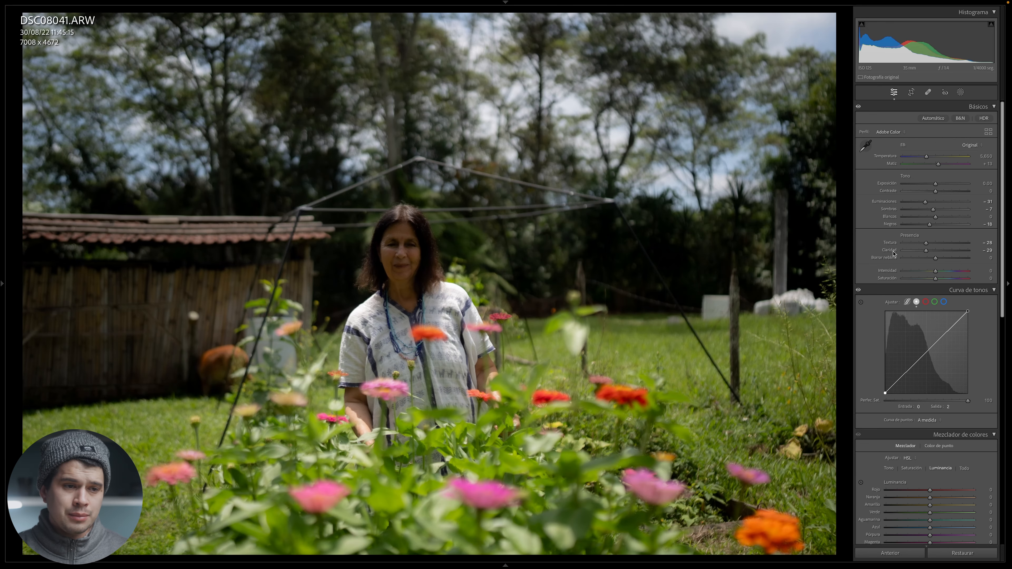
{"action": "double_click", "coordinate": [893, 243]}
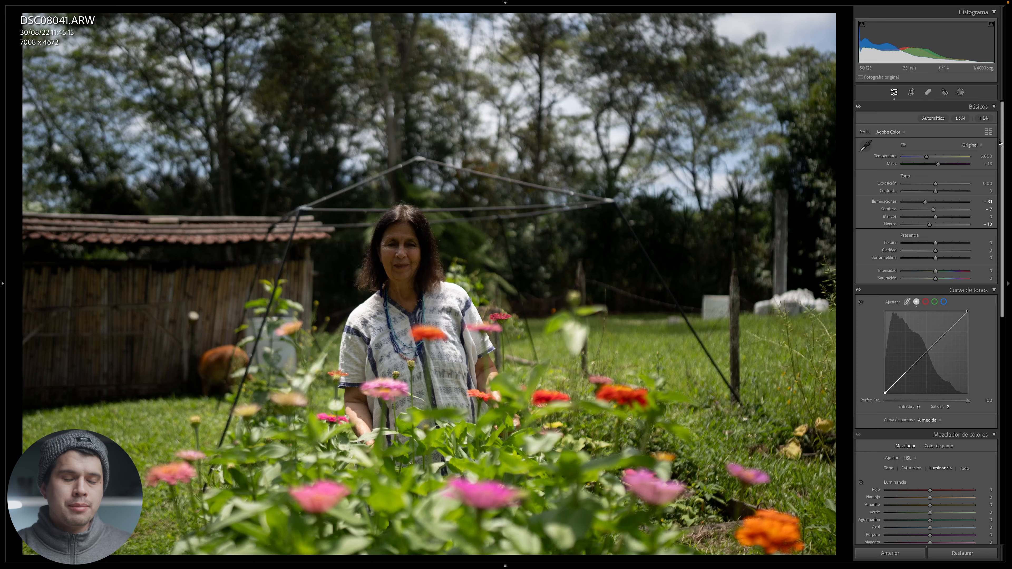
- Try raising the blue primary's saturation to +2 in the calibration settings and reset it to 0
{"action": "left_click_drag", "start_coordinate": [1004, 140], "coordinate": [1003, 393]}
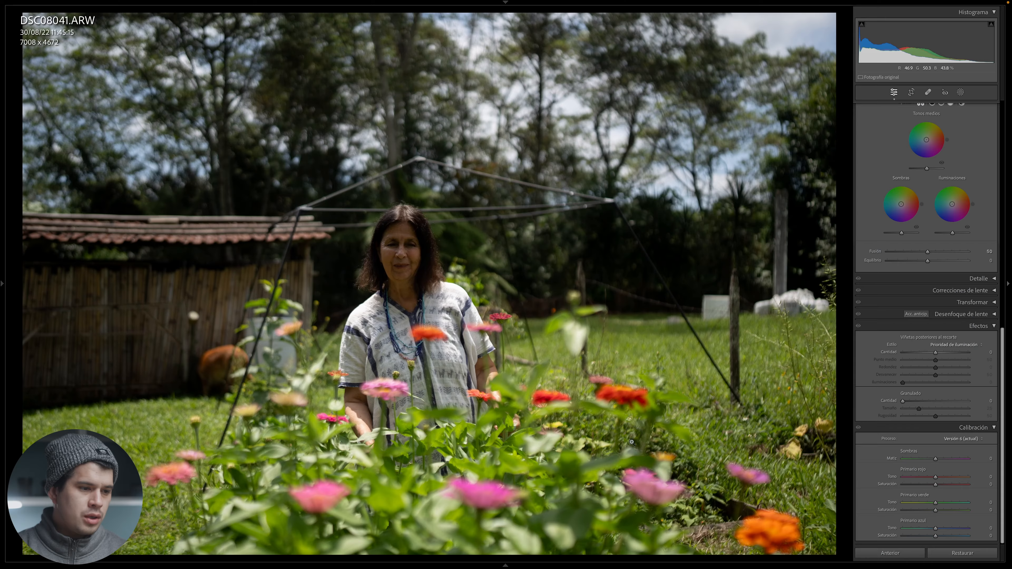
{"action": "left_click", "coordinate": [670, 330]}
{"action": "left_click_drag", "start_coordinate": [721, 349], "coordinate": [687, 357]}
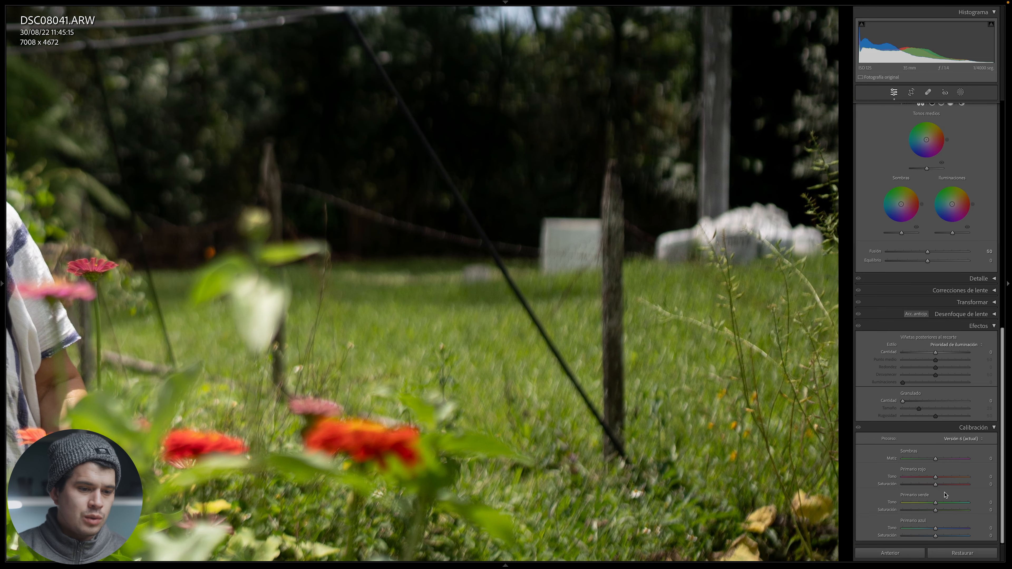
{"action": "mouse_move", "coordinate": [938, 484]}
{"action": "left_mouse_down"}
{"action": "mouse_move", "coordinate": [895, 486]}
{"action": "mouse_move", "coordinate": [935, 486]}
{"action": "left_mouse_up"}
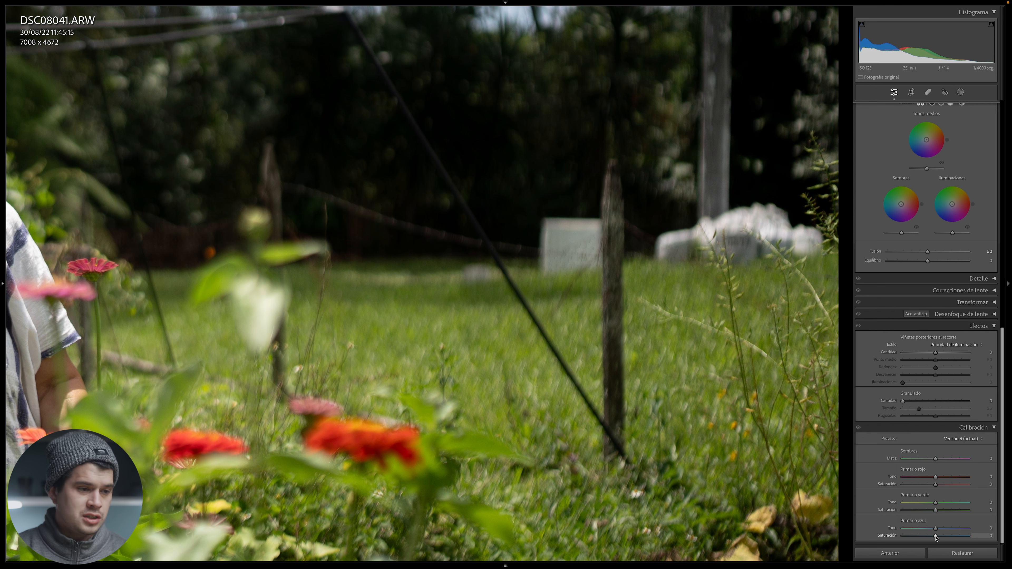
{"action": "mouse_move", "coordinate": [936, 537]}
{"action": "left_mouse_down"}
{"action": "mouse_move", "coordinate": [968, 536]}
{"action": "mouse_move", "coordinate": [913, 537]}
{"action": "mouse_move", "coordinate": [937, 537]}
{"action": "left_mouse_up"}
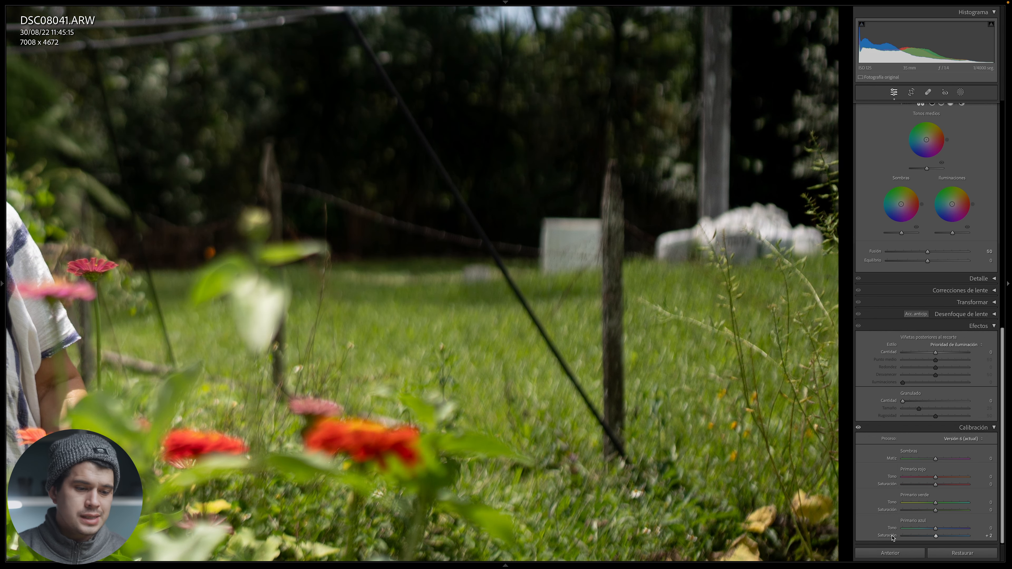
{"action": "double_click", "coordinate": [893, 538]}
- Try the red primary's hue at −100 in the calibration settings, and settle it at −15
{"action": "left_click", "coordinate": [787, 460]}
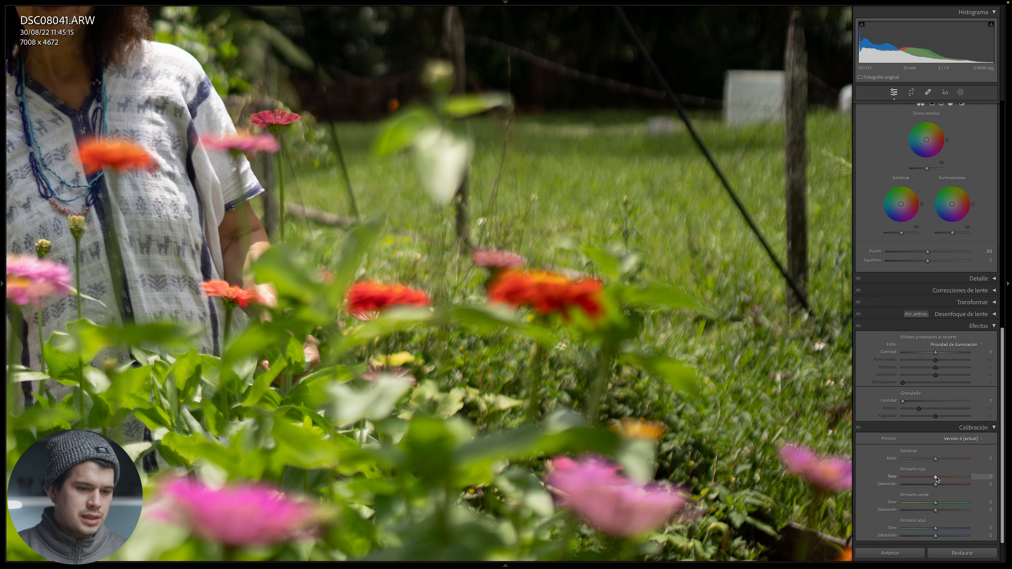
{"action": "left_click_drag", "start_coordinate": [936, 480], "coordinate": [908, 481]}
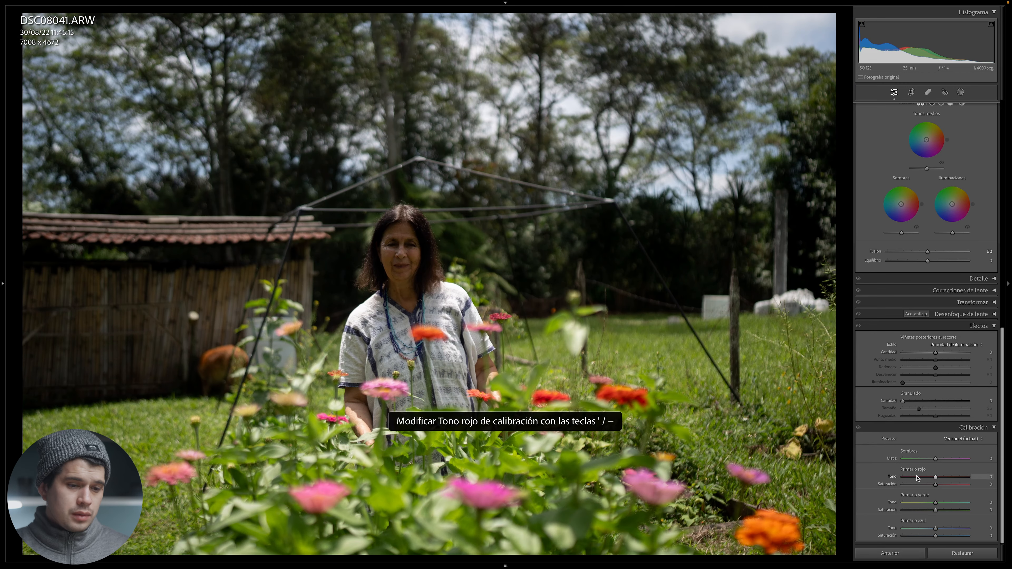
{"action": "left_click_drag", "start_coordinate": [934, 477], "coordinate": [882, 477]}
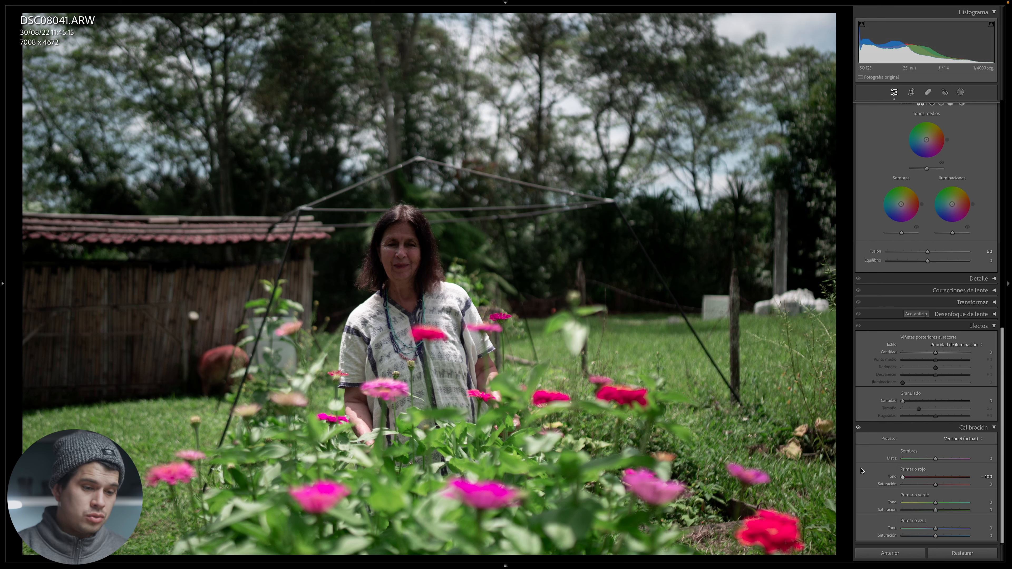
{"action": "left_click", "coordinate": [986, 477]}
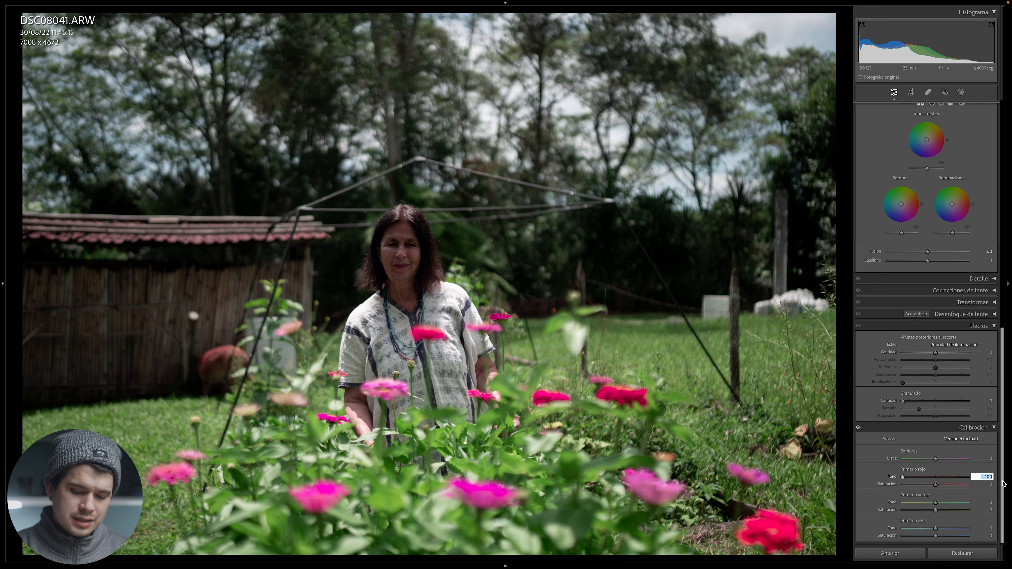
{"action": "key", "text": "BackSpace"}
{"action": "type", "text": "-15"}
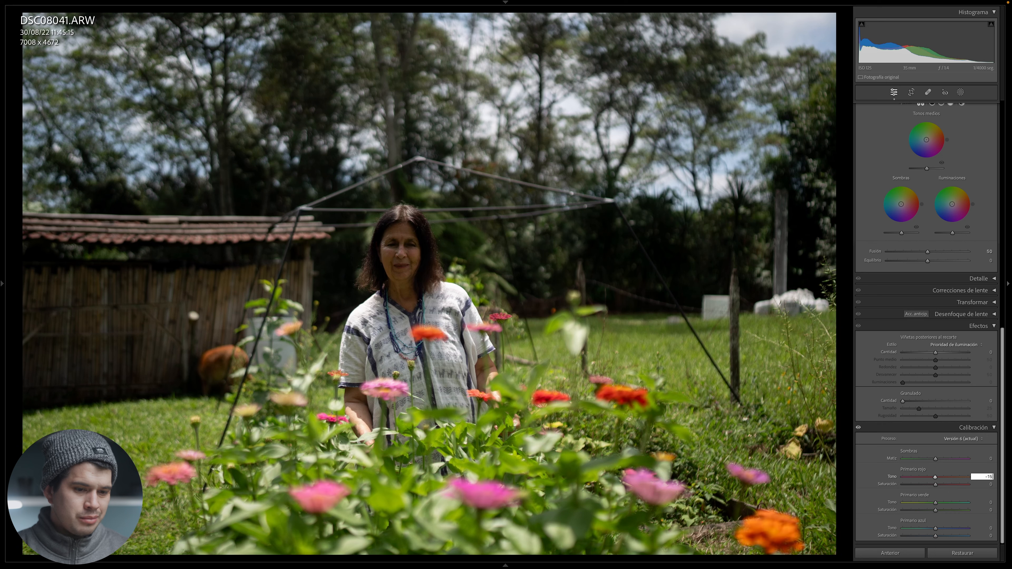
{"action": "key", "text": "Return"}
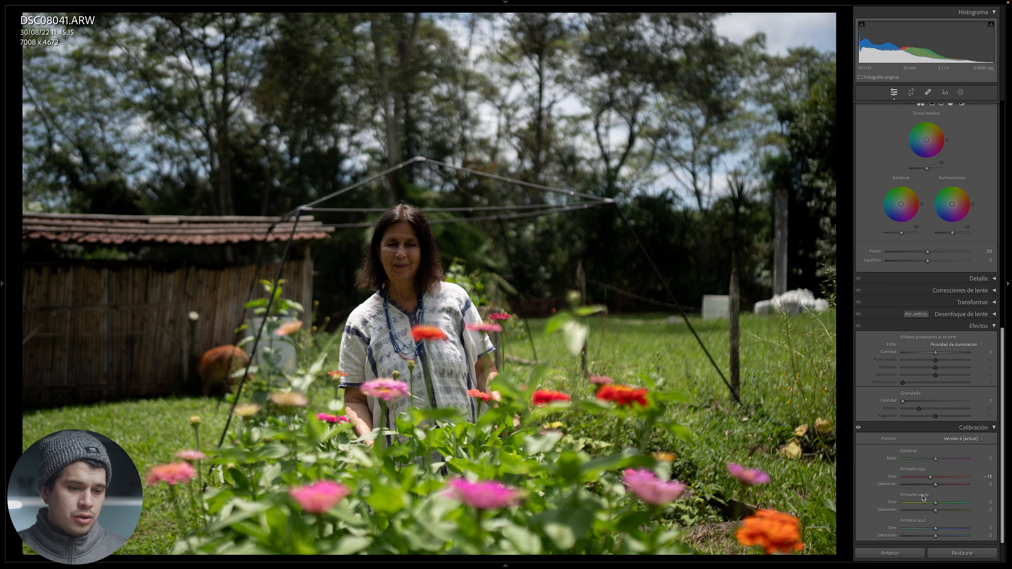
- Raise the green primary's hue to +21 and reset the red primary's saturation to 0
{"action": "left_click_drag", "start_coordinate": [938, 507], "coordinate": [943, 508]}
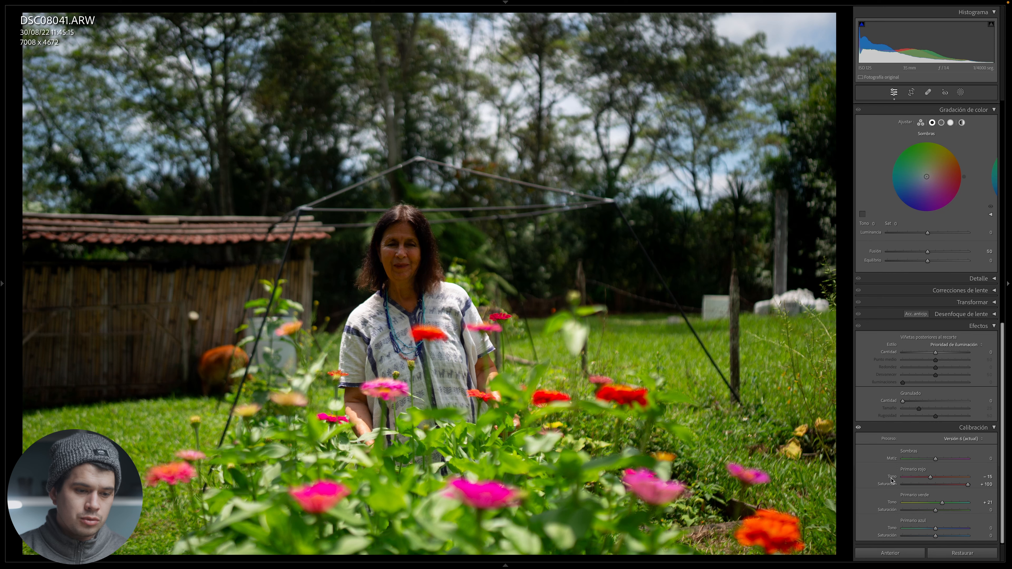
{"action": "double_click", "coordinate": [888, 486]}
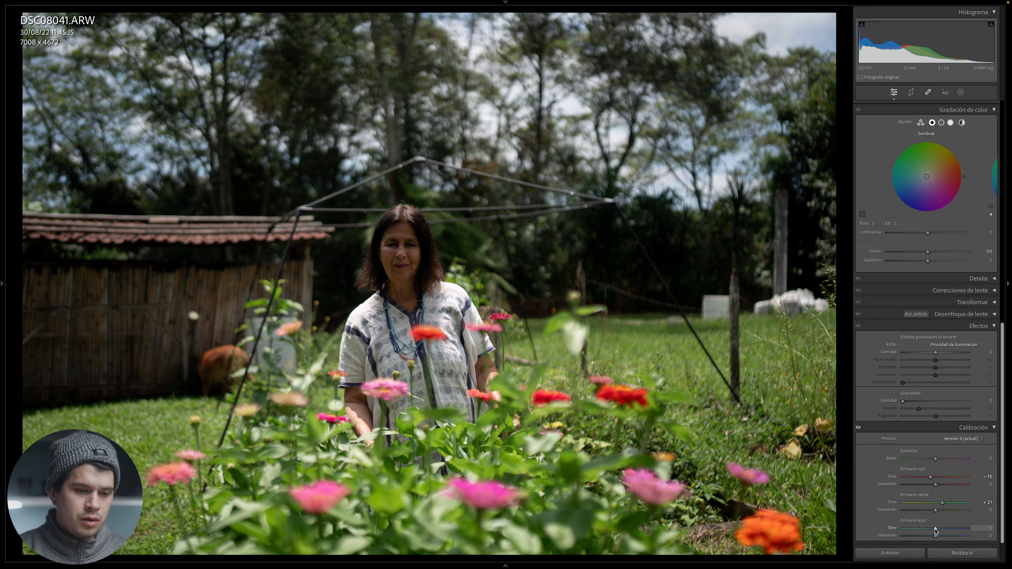
- Try the blue primary's hue at −100, inspect the sky between the trees up close, and reset it to 0
{"action": "left_click_drag", "start_coordinate": [935, 529], "coordinate": [903, 523]}
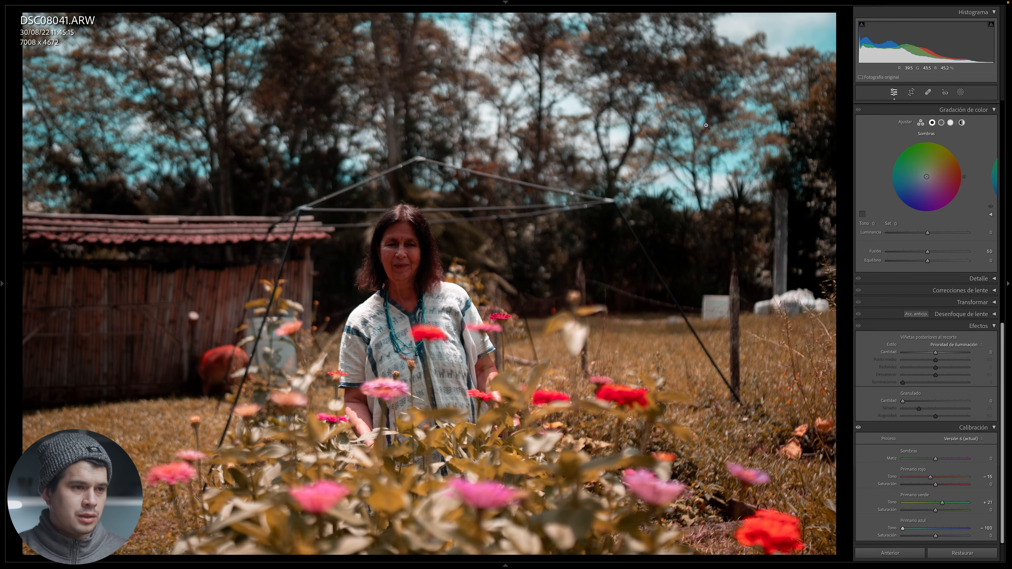
{"action": "left_click", "coordinate": [706, 126]}
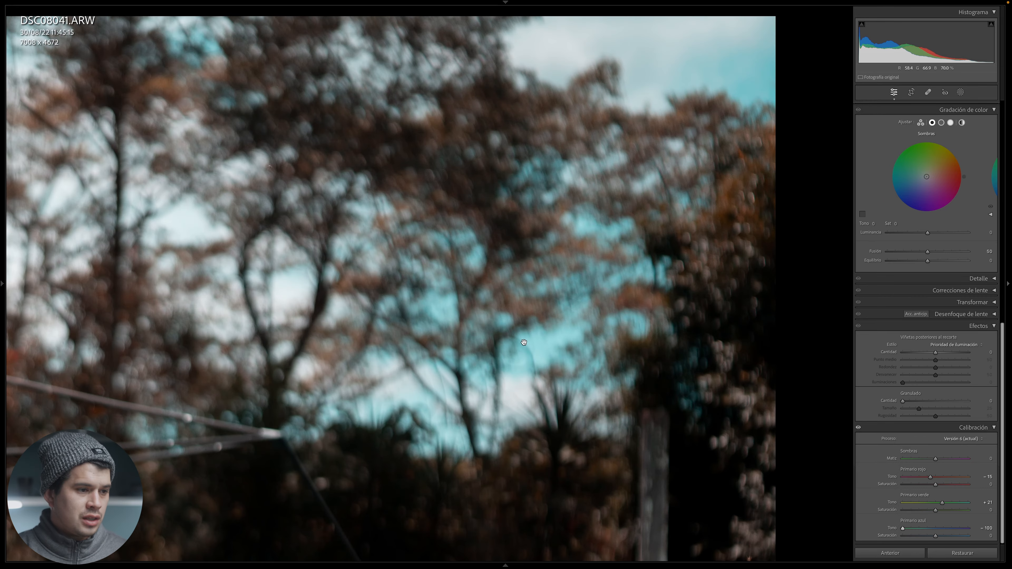
{"action": "double_click", "coordinate": [891, 529]}
{"action": "left_click", "coordinate": [662, 410]}
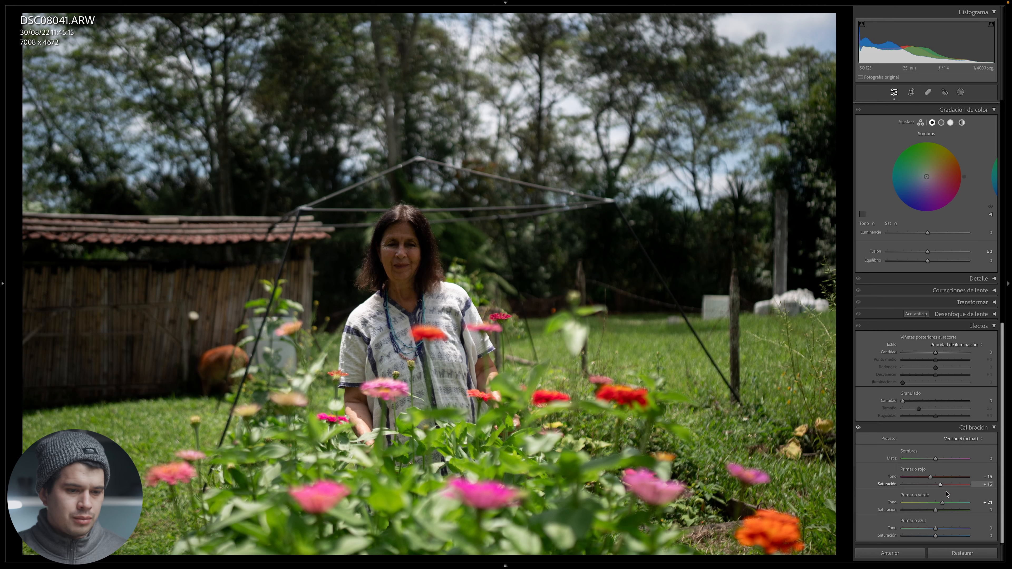
- Raise the green primary's saturation to +15 and compare the flowers up close with calibration off and on
{"action": "left_click_drag", "start_coordinate": [936, 511], "coordinate": [942, 513]}
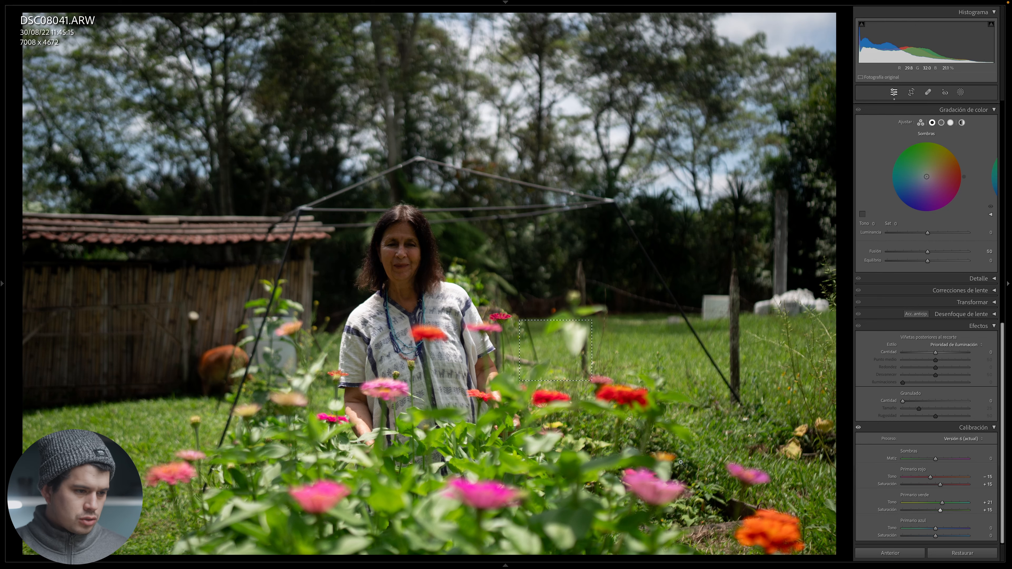
{"action": "left_click", "coordinate": [554, 340]}
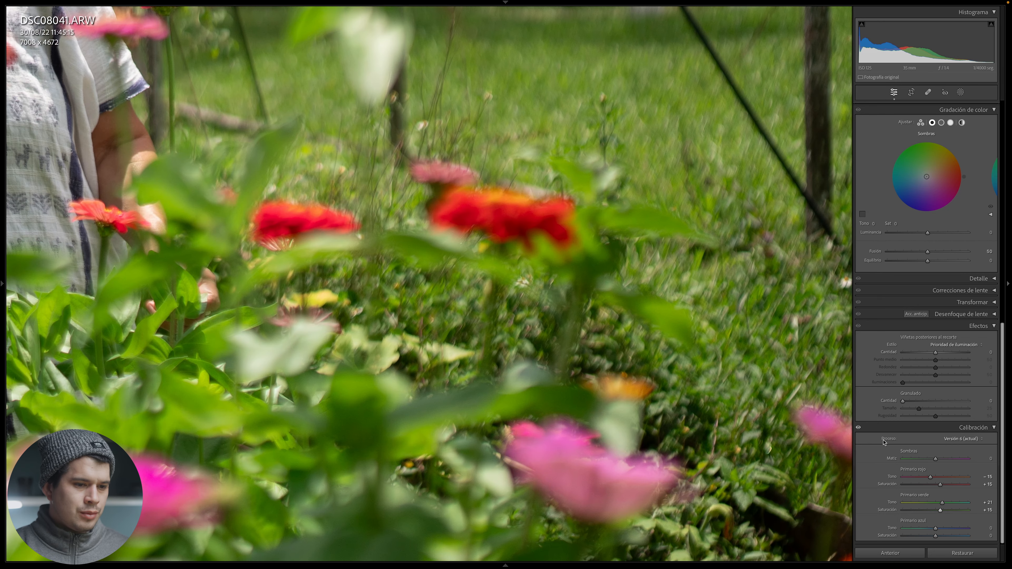
{"action": "left_click", "coordinate": [858, 428]}
{"action": "left_click", "coordinate": [858, 428]}
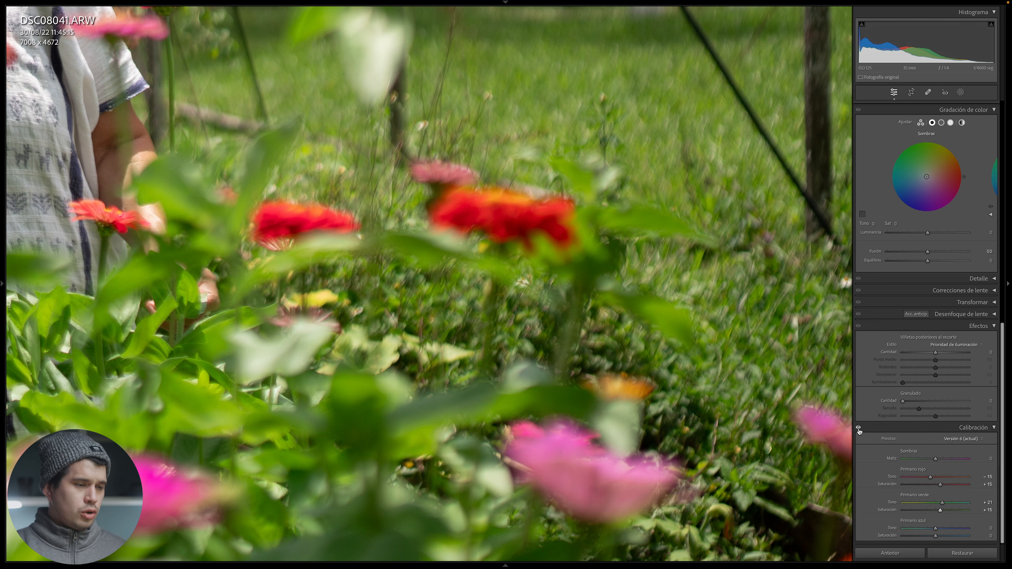
{"action": "left_click", "coordinate": [668, 362]}
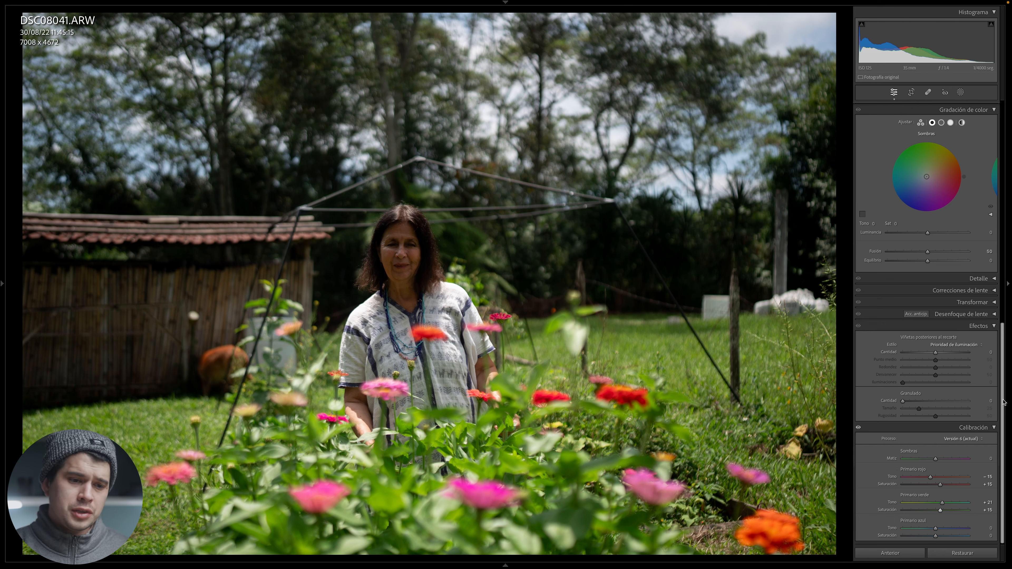
- Bring up the color mixer's saturation adjustments and switch to its hue adjustments
{"action": "left_click_drag", "start_coordinate": [1009, 399], "coordinate": [1009, 274]}
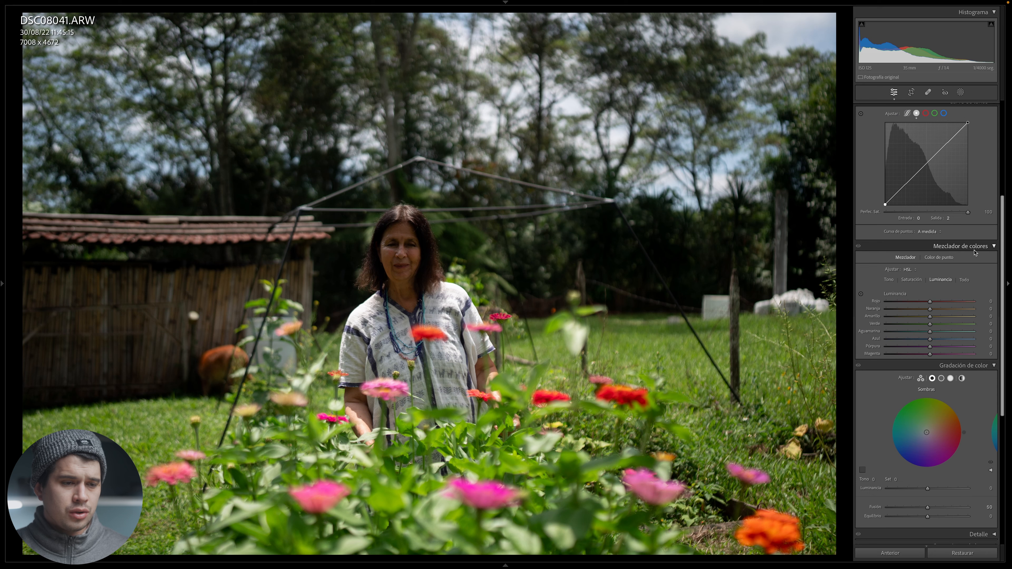
{"action": "left_click", "coordinate": [912, 279]}
{"action": "left_click", "coordinate": [889, 280]}
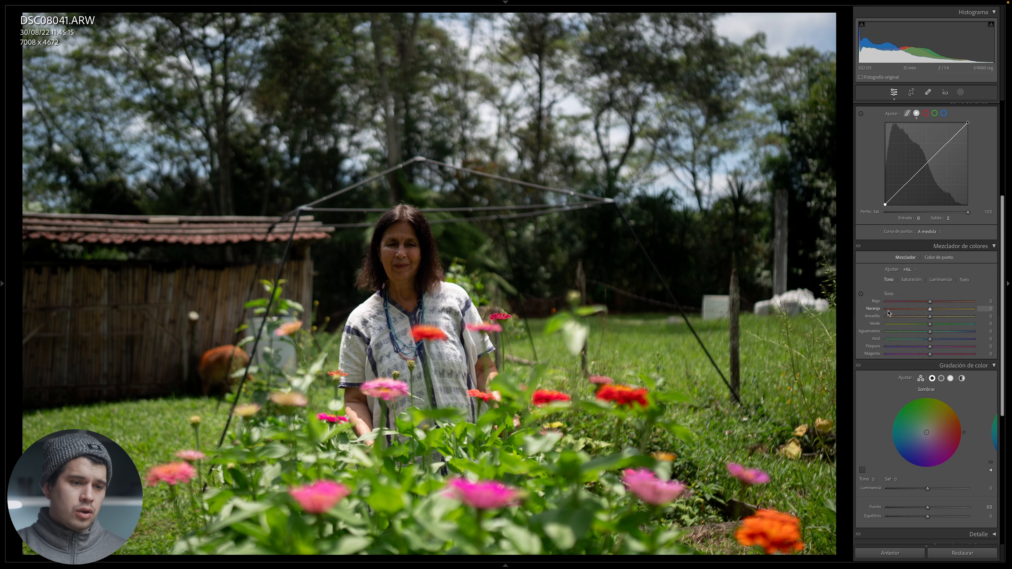
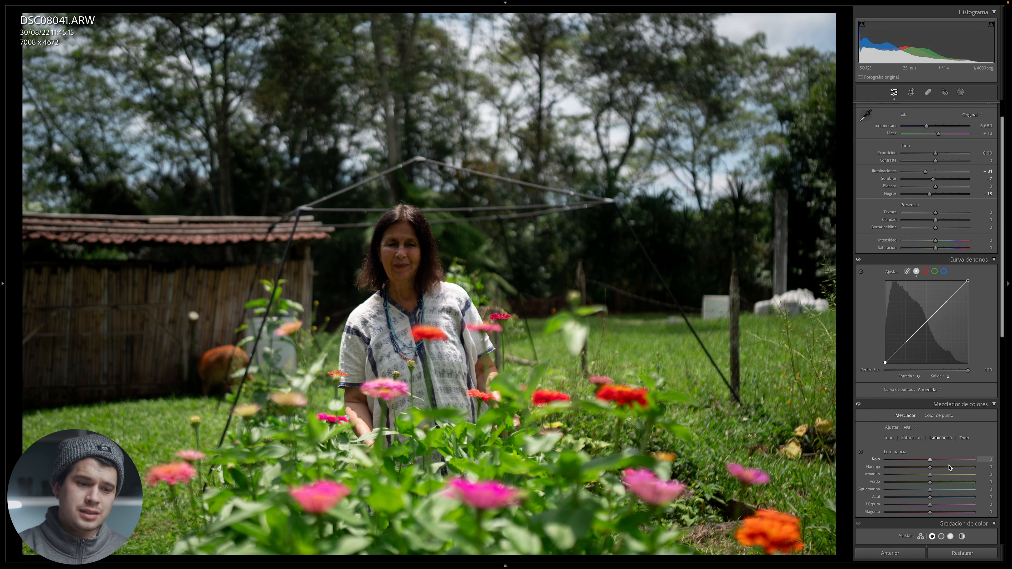
- Raise yellow and green luminance to +21 in the color mixer and set the photo's overall saturation to +30
{"action": "left_click", "coordinate": [941, 475]}
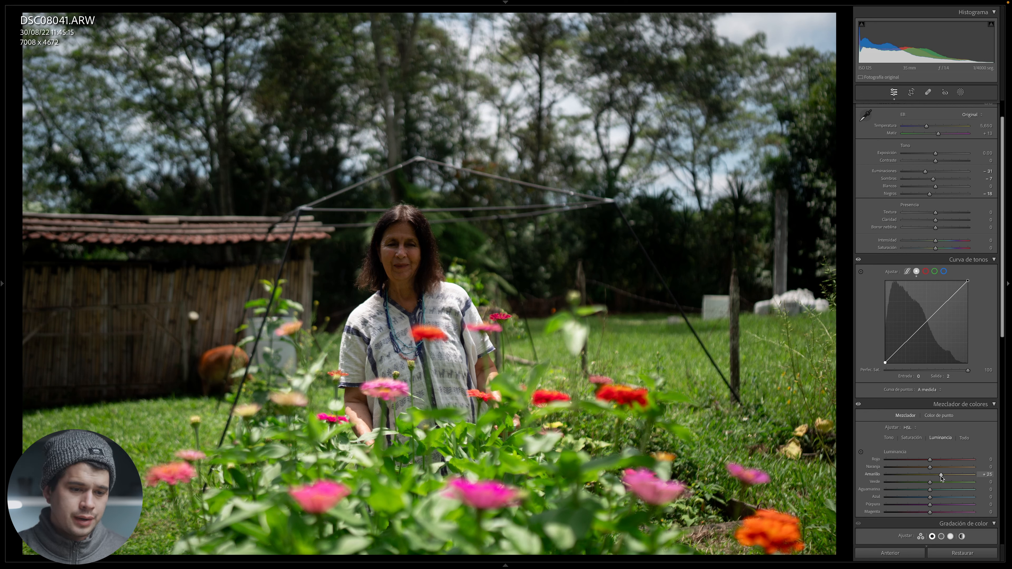
{"action": "left_click_drag", "start_coordinate": [941, 476], "coordinate": [940, 477]}
{"action": "left_click", "coordinate": [940, 482]}
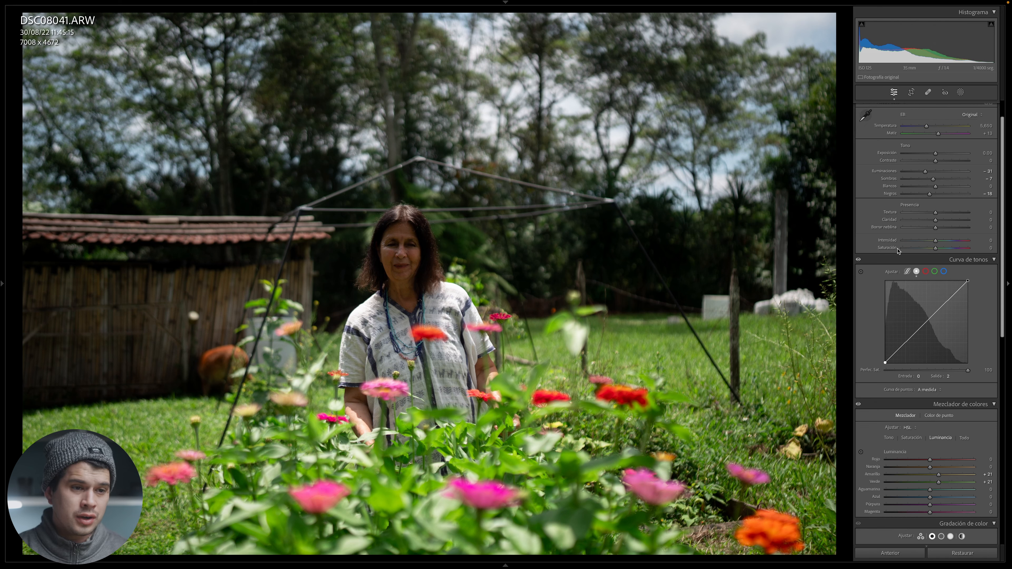
{"action": "left_click", "coordinate": [983, 247]}
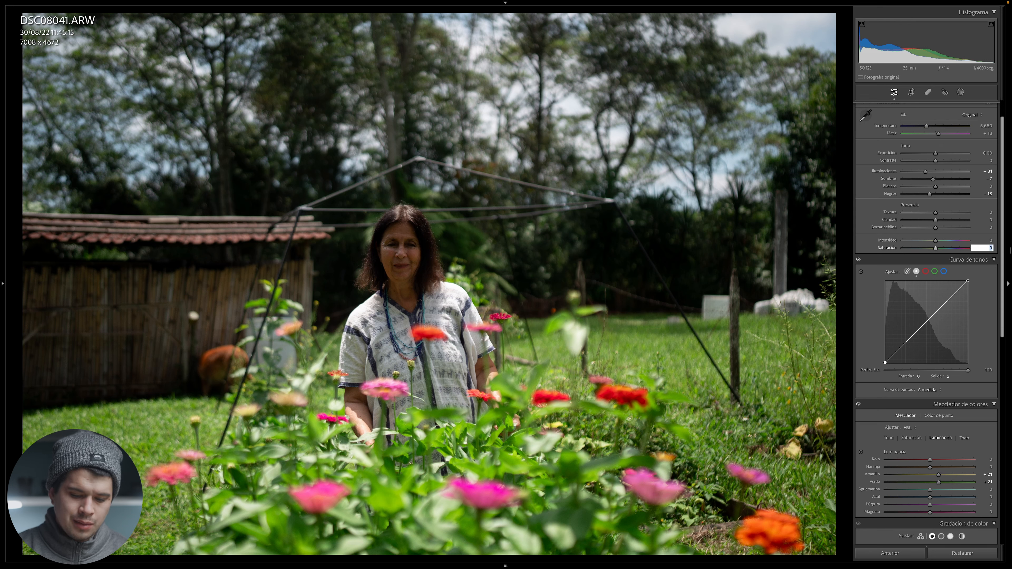
{"action": "key", "text": "Return"}
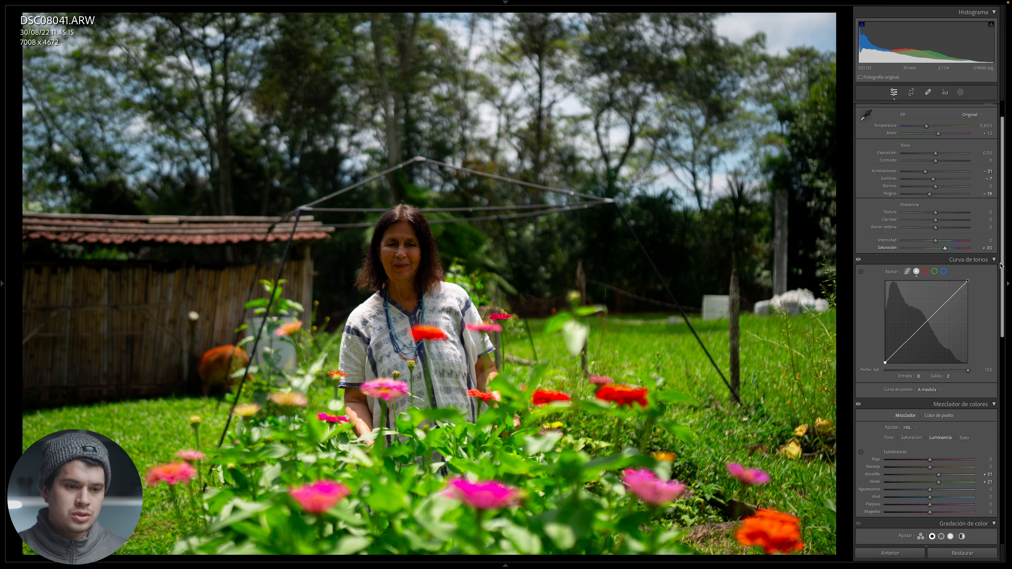
- Set the green and yellow saturation to −13 in the color mixer
{"action": "scroll", "coordinate": [917, 319], "scroll_direction": "down", "scroll_amount": 5}
{"action": "left_click", "coordinate": [912, 342]}
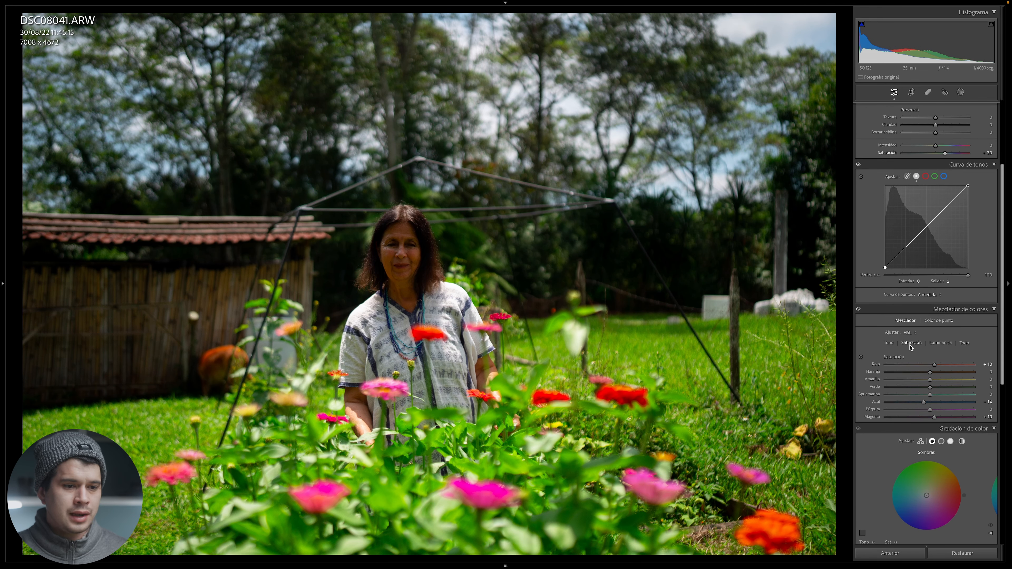
{"action": "left_click", "coordinate": [988, 386]}
{"action": "type", "text": "-13"}
{"action": "left_click", "coordinate": [991, 379]}
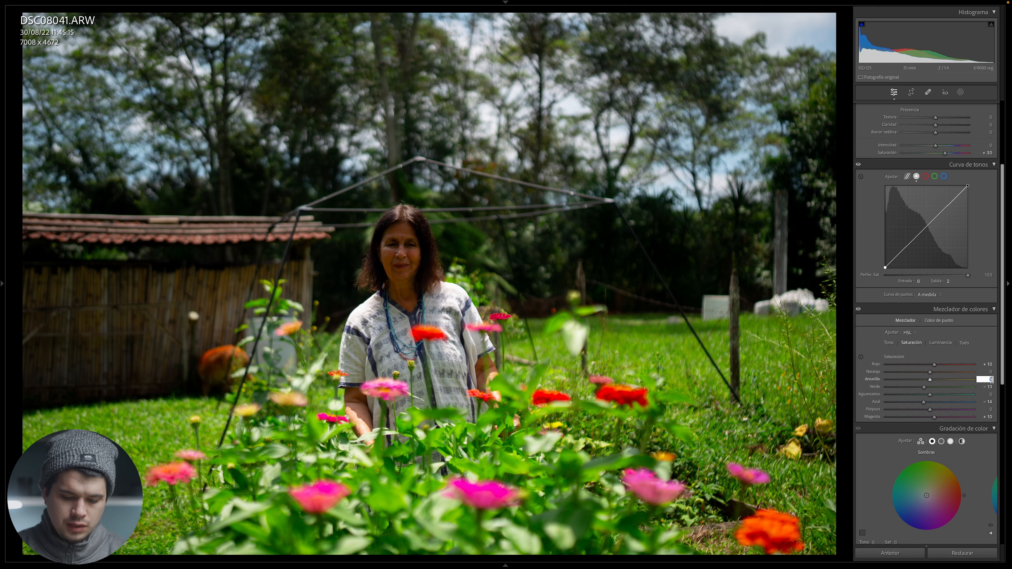
{"action": "type", "text": "-13"}
{"action": "key", "text": "Return"}
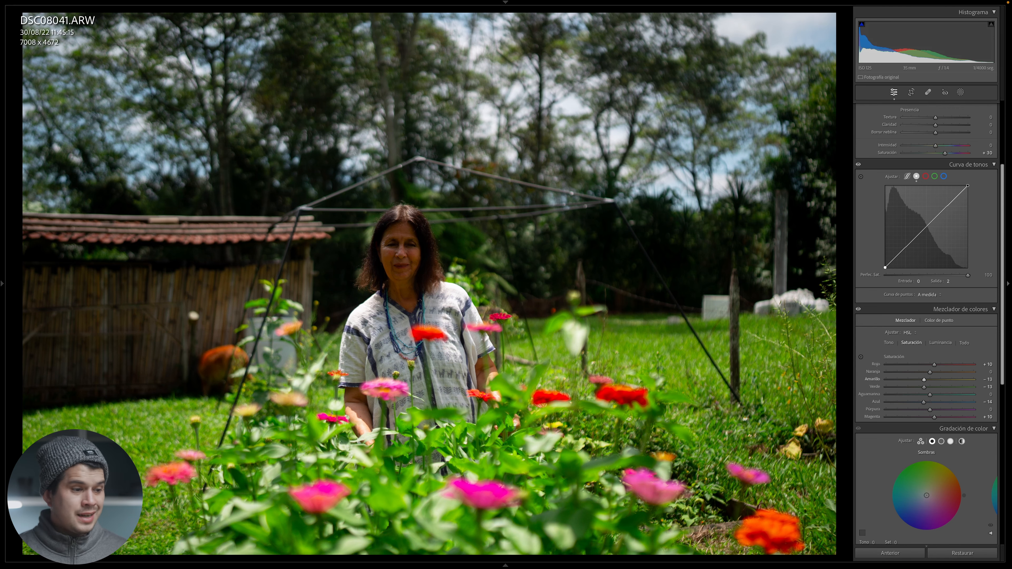
- Compare the before and after versions side by side, examining the woman, flowers and grass up close
{"action": "key", "text": "y"}
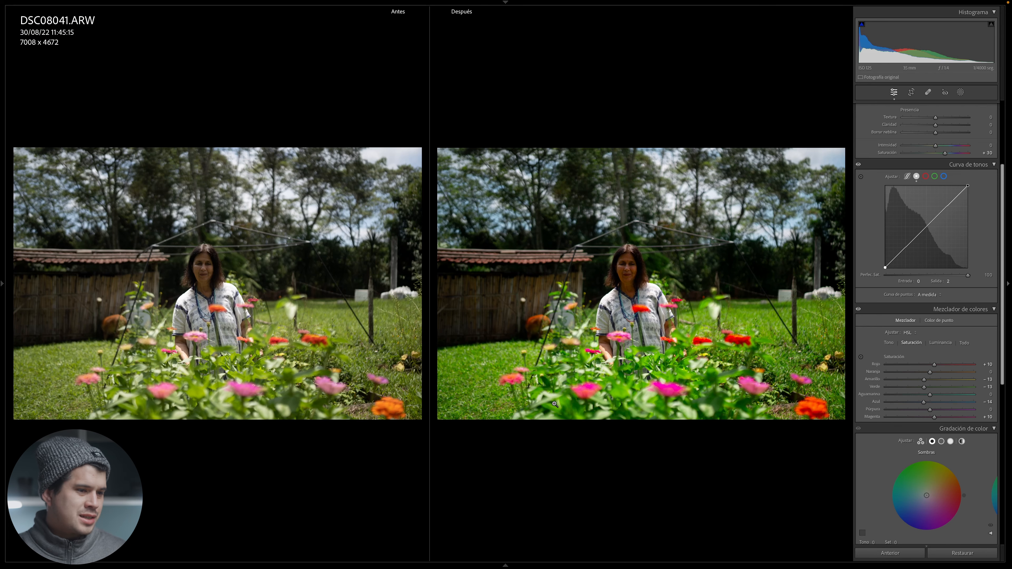
{"action": "key", "text": "y"}
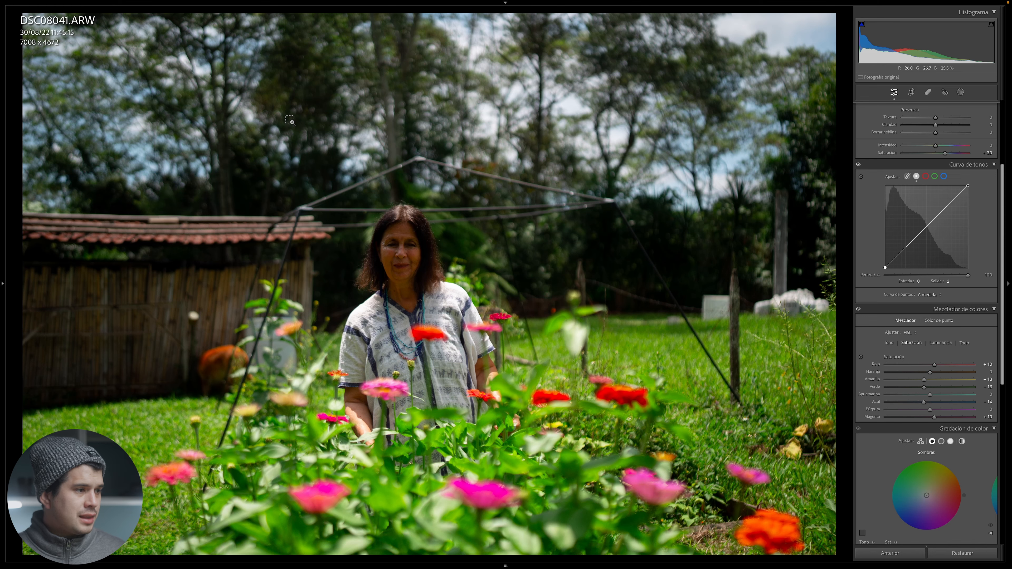
{"action": "left_click_drag", "start_coordinate": [278, 105], "coordinate": [704, 441]}
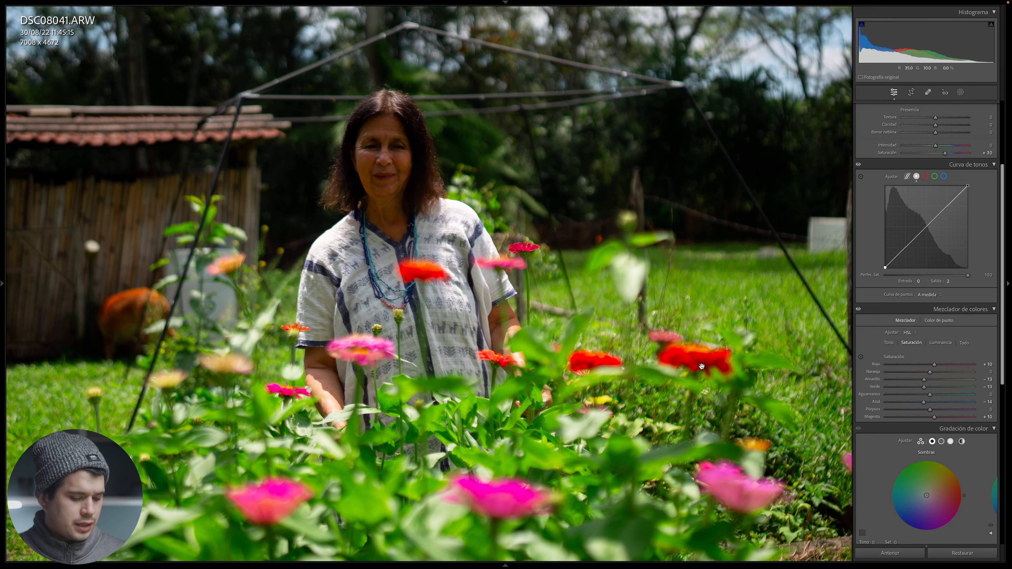
{"action": "key", "text": "y"}
{"action": "left_click_drag", "start_coordinate": [729, 361], "coordinate": [574, 357]}
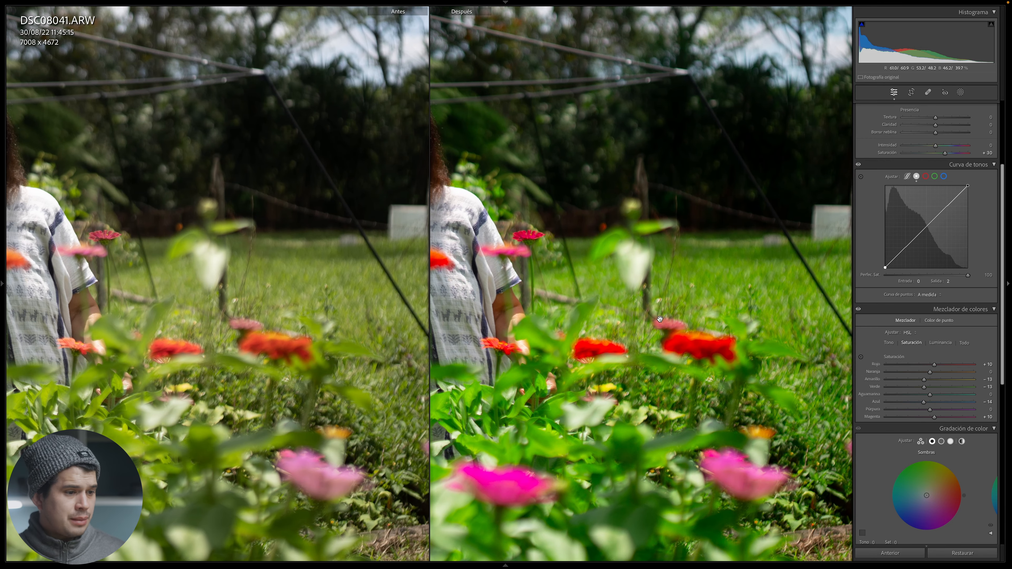
{"action": "left_click_drag", "start_coordinate": [583, 351], "coordinate": [660, 339]}
{"action": "left_click_drag", "start_coordinate": [519, 407], "coordinate": [623, 452]}
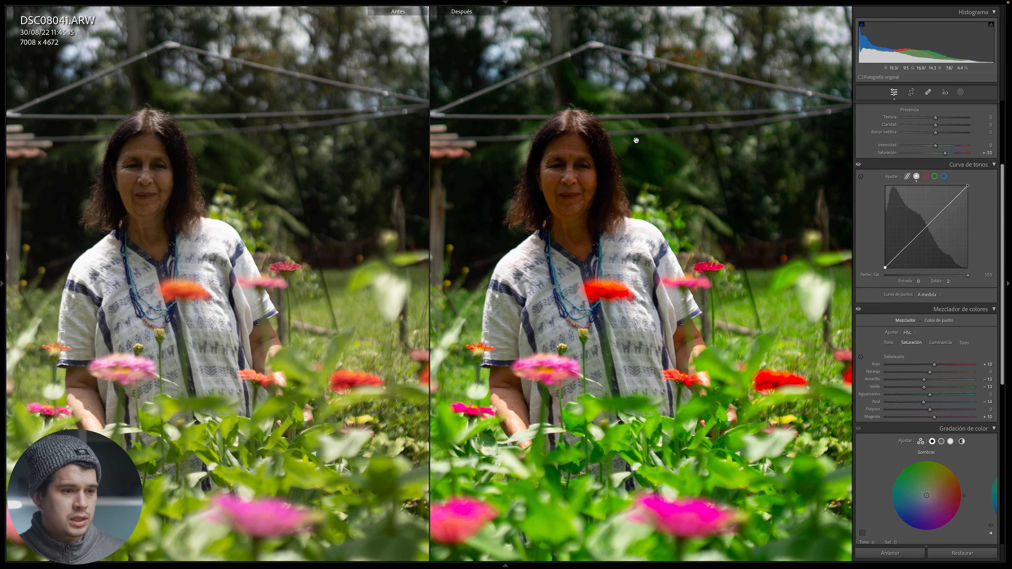
{"action": "left_click", "coordinate": [737, 442]}
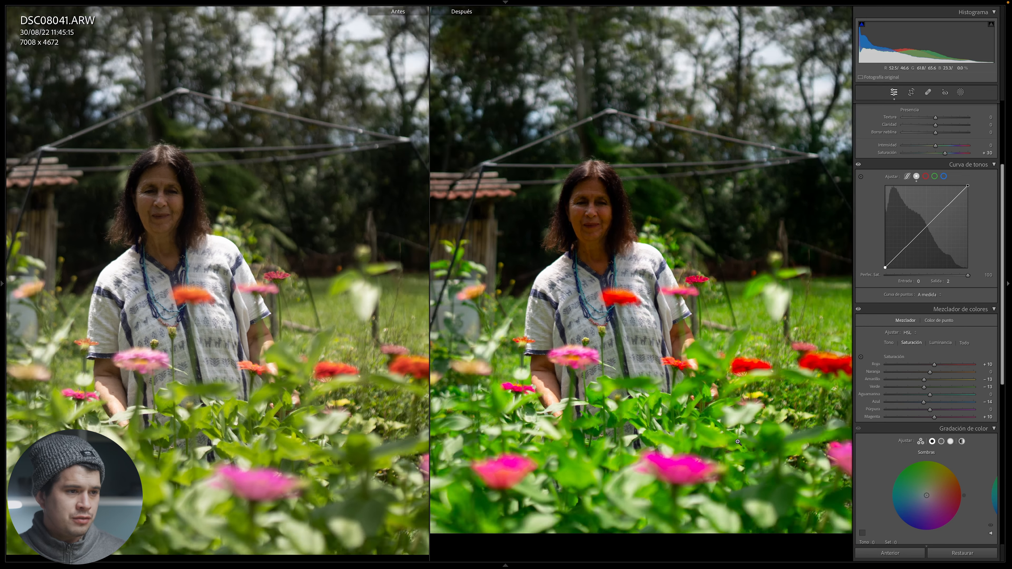
{"action": "key", "text": "y"}
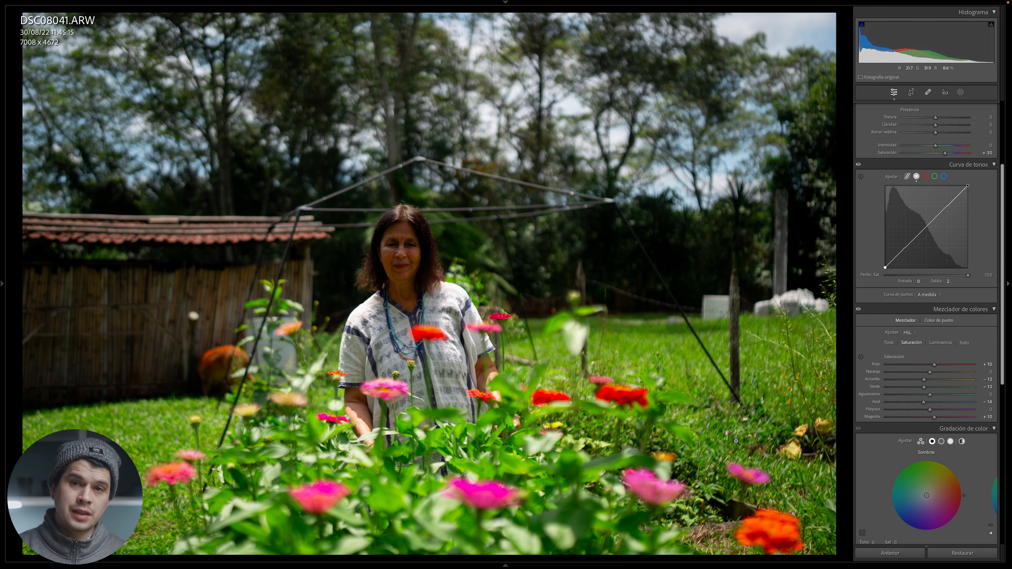
- Tint the highlights strongly toward orange in the color grading settings
{"action": "mouse_move", "coordinate": [1004, 284]}
{"action": "left_mouse_down"}
{"action": "mouse_move", "coordinate": [1003, 257]}
{"action": "mouse_move", "coordinate": [1003, 286]}
{"action": "left_mouse_up"}
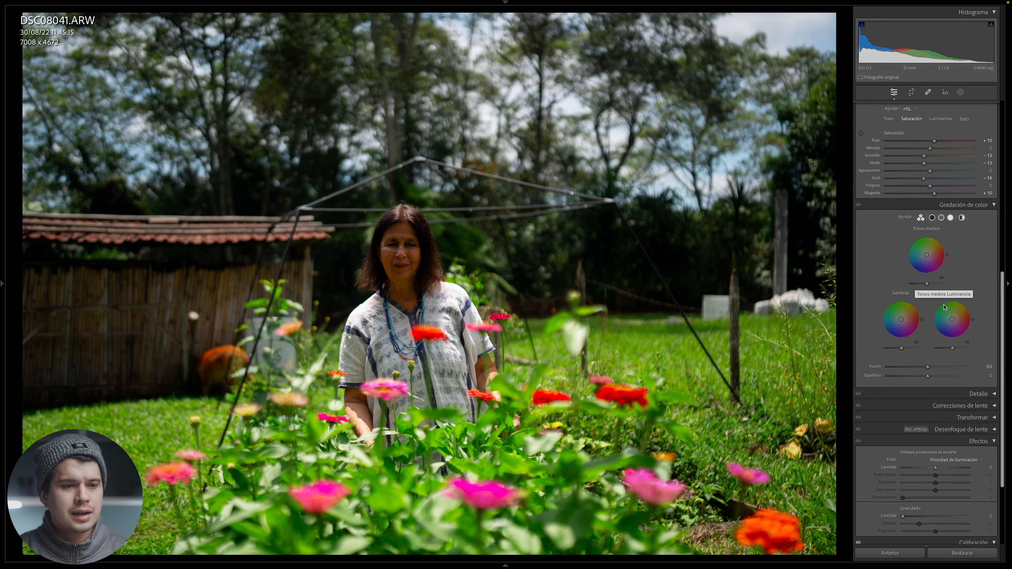
{"action": "left_click", "coordinate": [952, 218]}
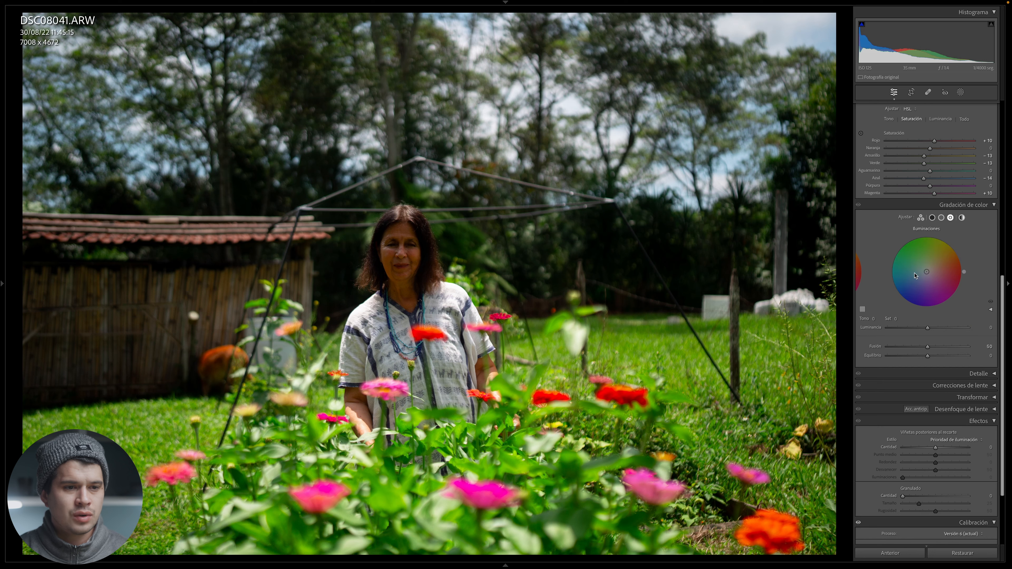
{"action": "left_click_drag", "start_coordinate": [927, 273], "coordinate": [957, 251]}
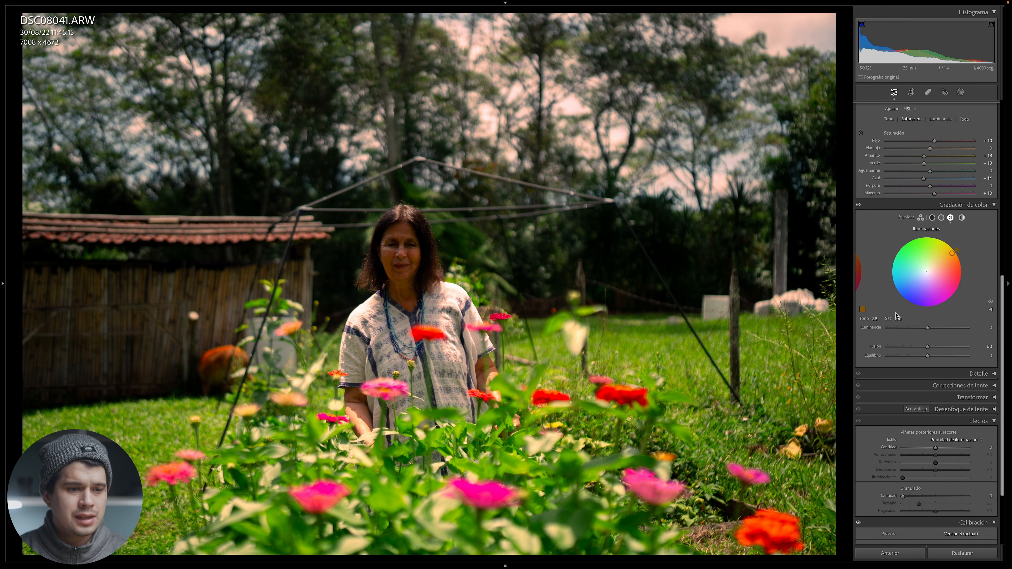
- Reduce the saturation of the highlights' orange tint to a subtle level and toggle it off and on over the woman's blouse
{"action": "left_click_drag", "start_coordinate": [900, 320], "coordinate": [883, 320]}
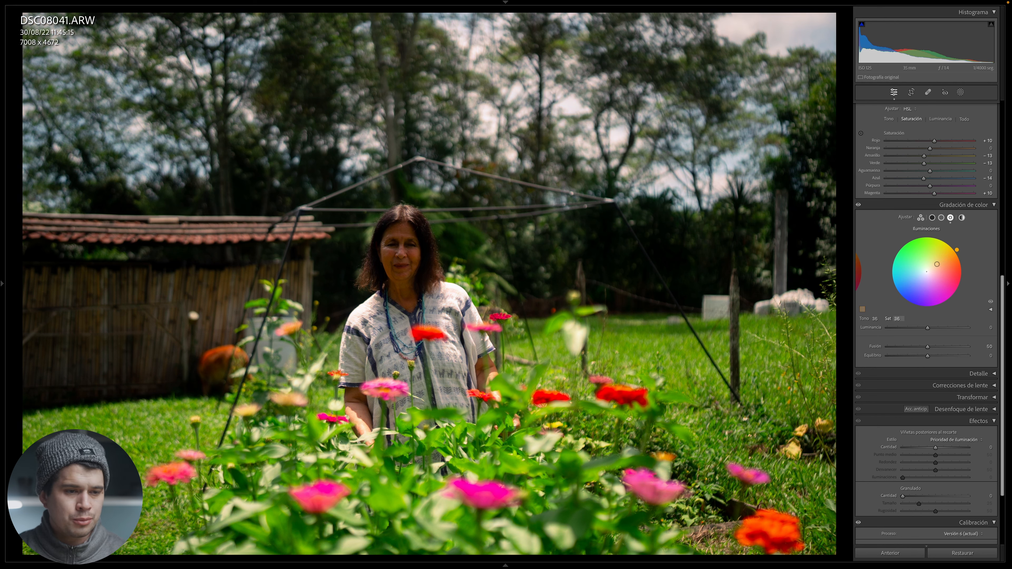
{"action": "left_click_drag", "start_coordinate": [873, 320], "coordinate": [862, 319]}
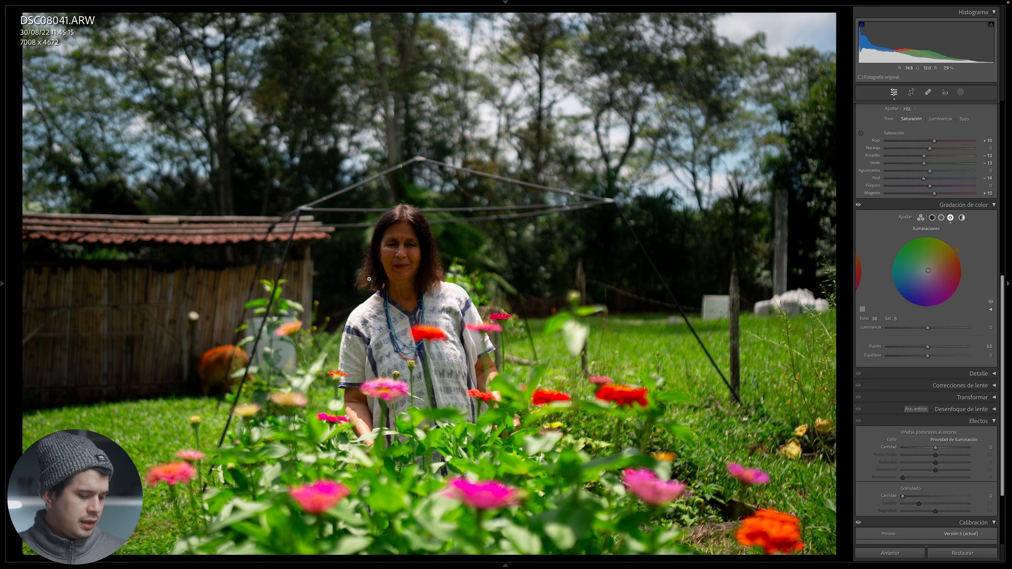
{"action": "left_click", "coordinate": [358, 340]}
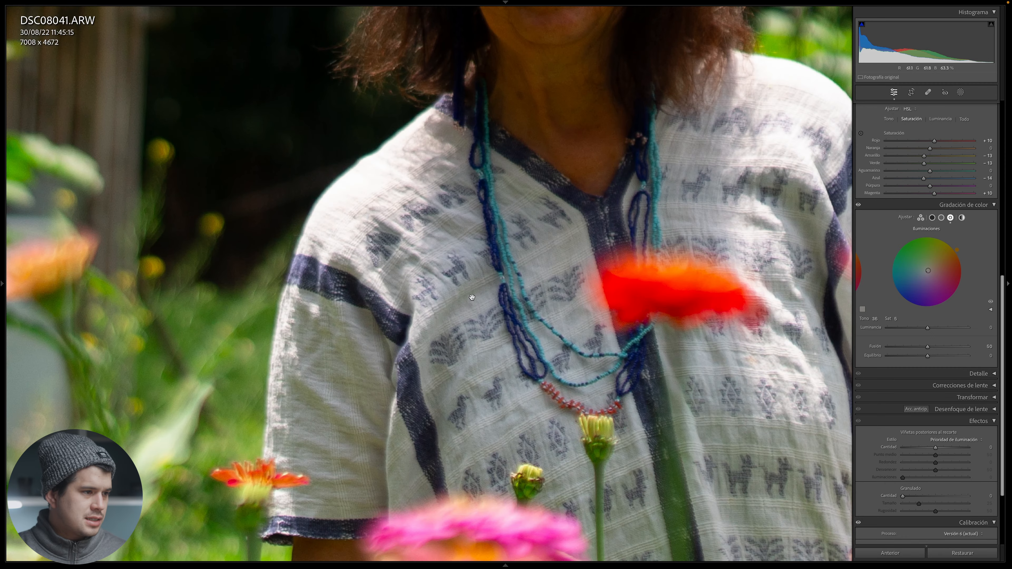
{"action": "left_click_drag", "start_coordinate": [472, 298], "coordinate": [549, 264]}
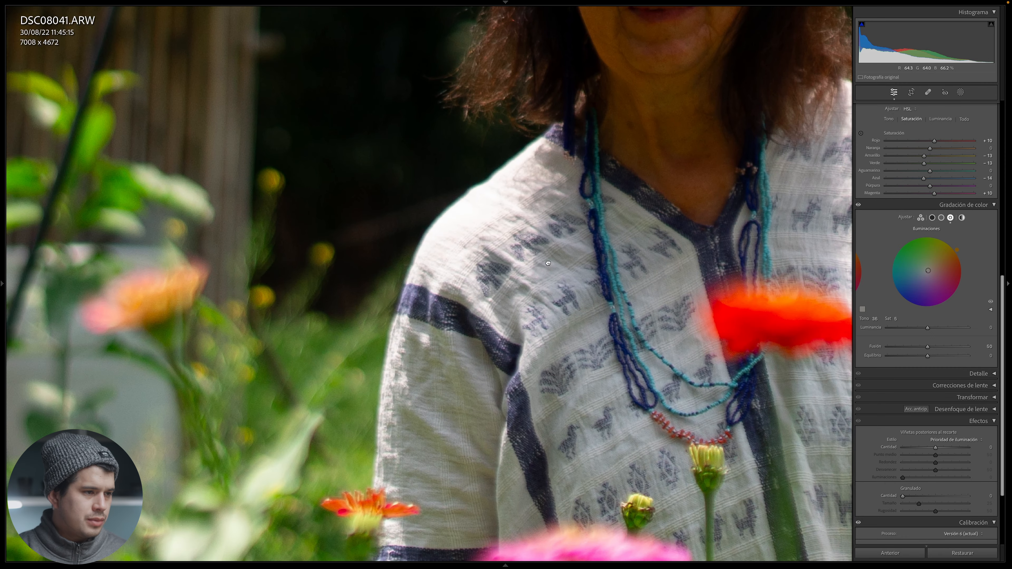
{"action": "left_click", "coordinate": [991, 302]}
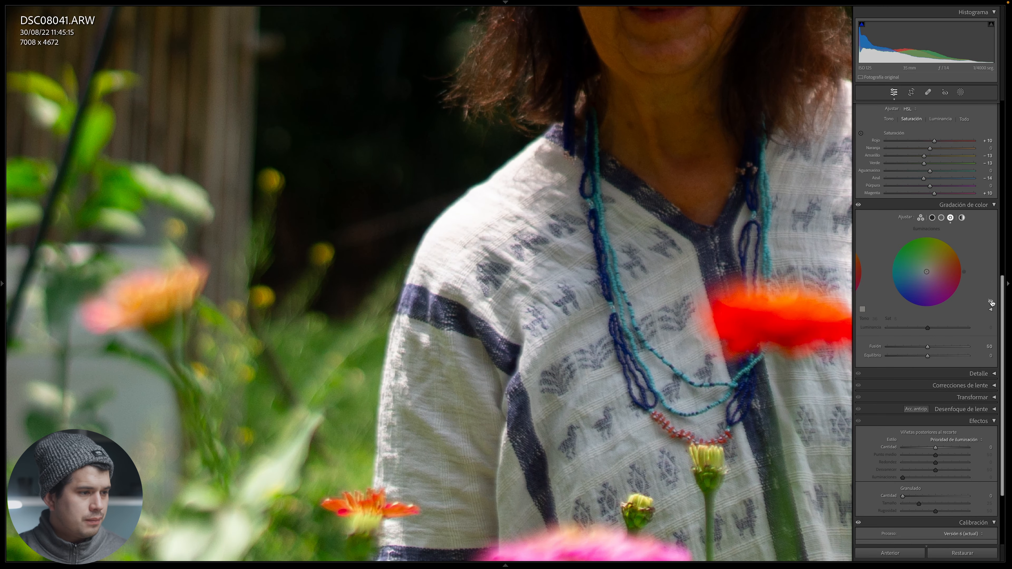
{"action": "left_click", "coordinate": [991, 302]}
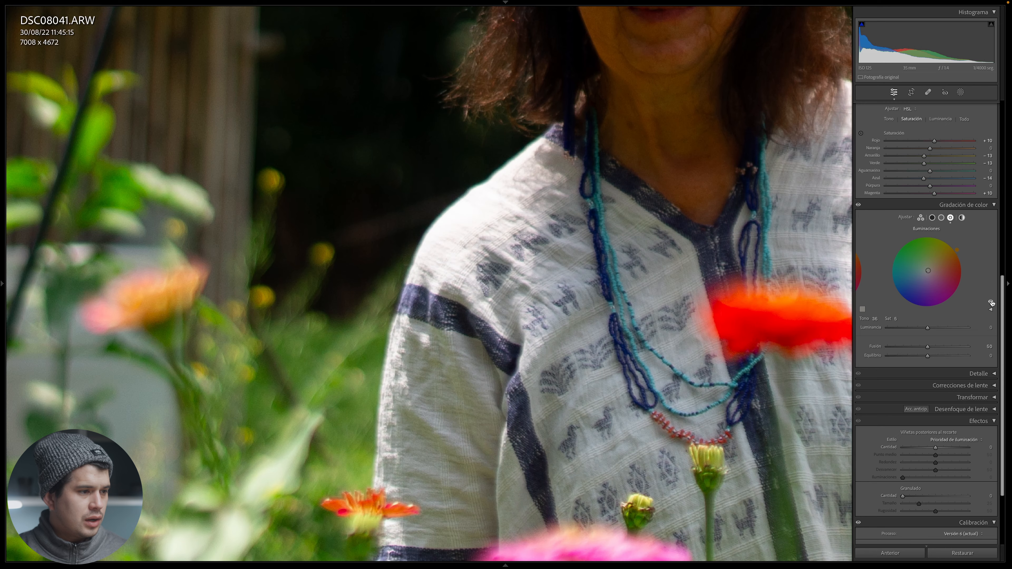
{"action": "left_click", "coordinate": [676, 304]}
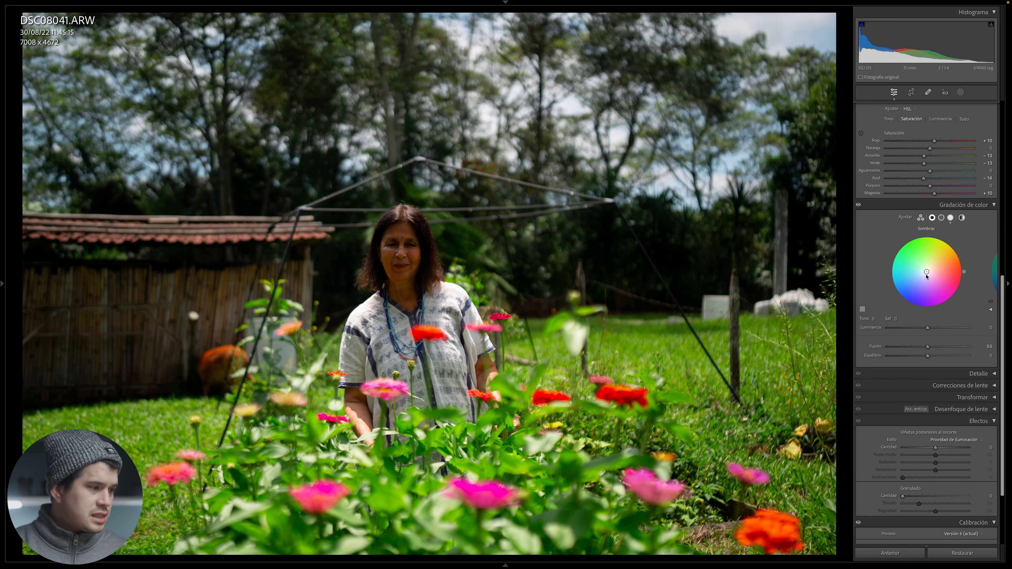
- Tint the shadows blue-violet in the color grading settings, with hue 259 and saturation 8
{"action": "left_click_drag", "start_coordinate": [927, 277], "coordinate": [929, 303]}
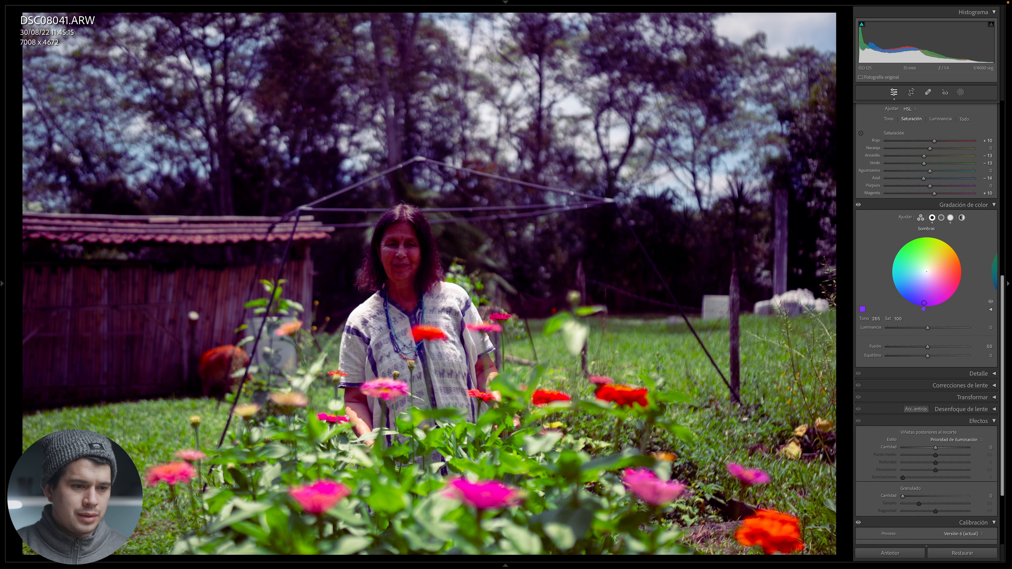
{"action": "left_click_drag", "start_coordinate": [924, 304], "coordinate": [921, 302]}
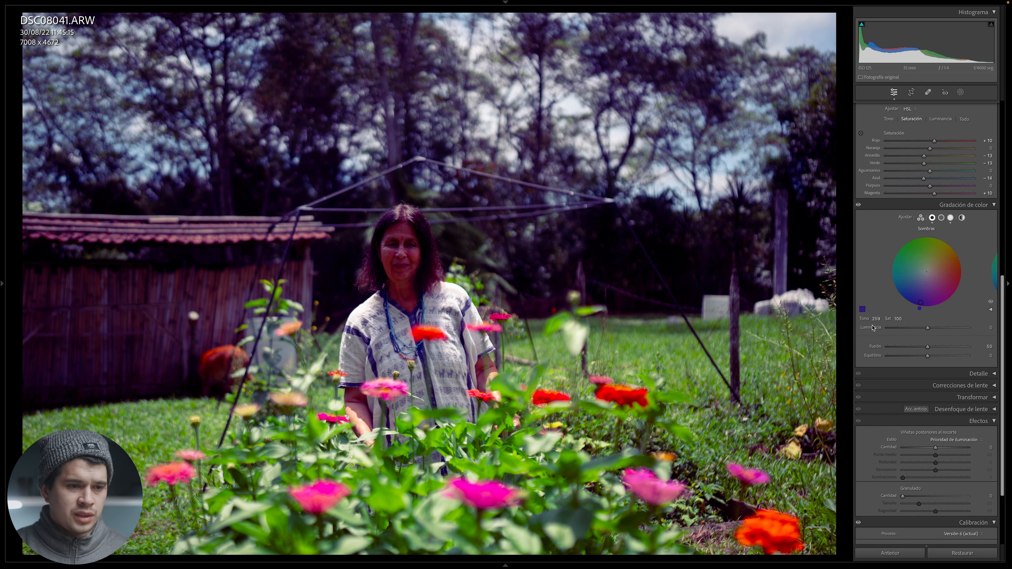
{"action": "left_click", "coordinate": [898, 319]}
{"action": "type", "text": "8"}
{"action": "key", "text": "Return"}
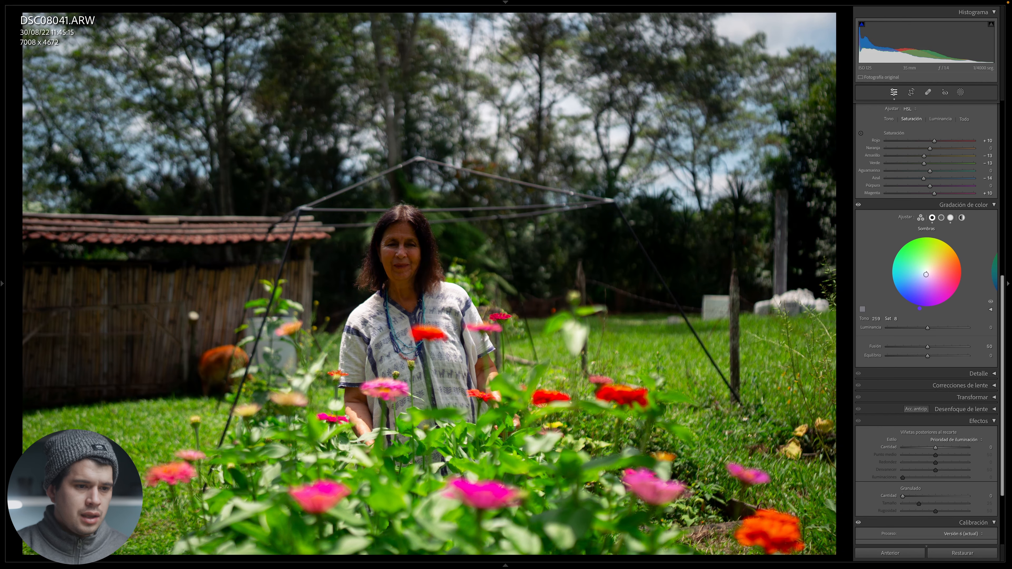
- Examine the color grading's effect on the dark background and trees behind the woman up close
{"action": "left_click", "coordinate": [711, 299]}
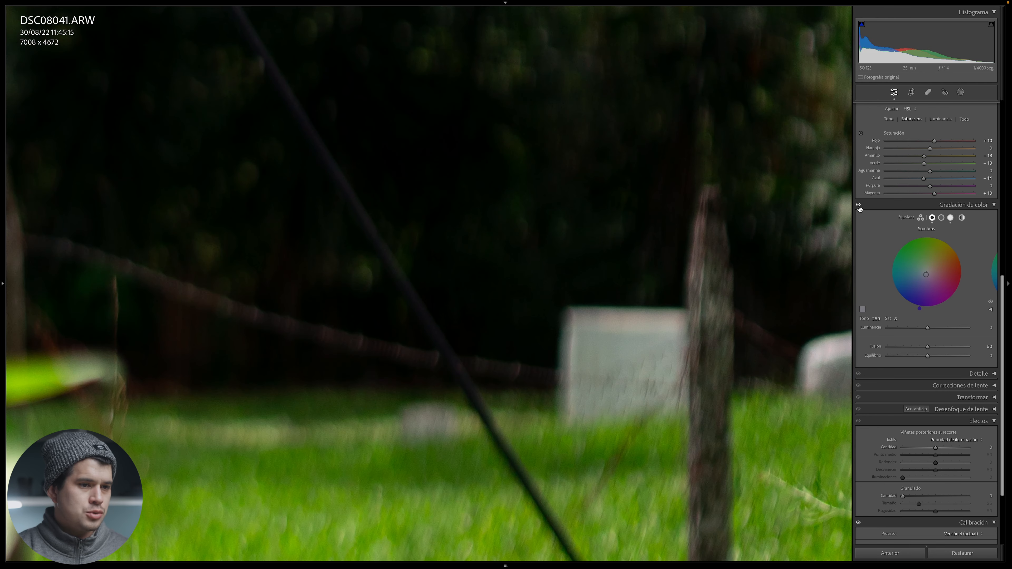
{"action": "left_click", "coordinate": [608, 260]}
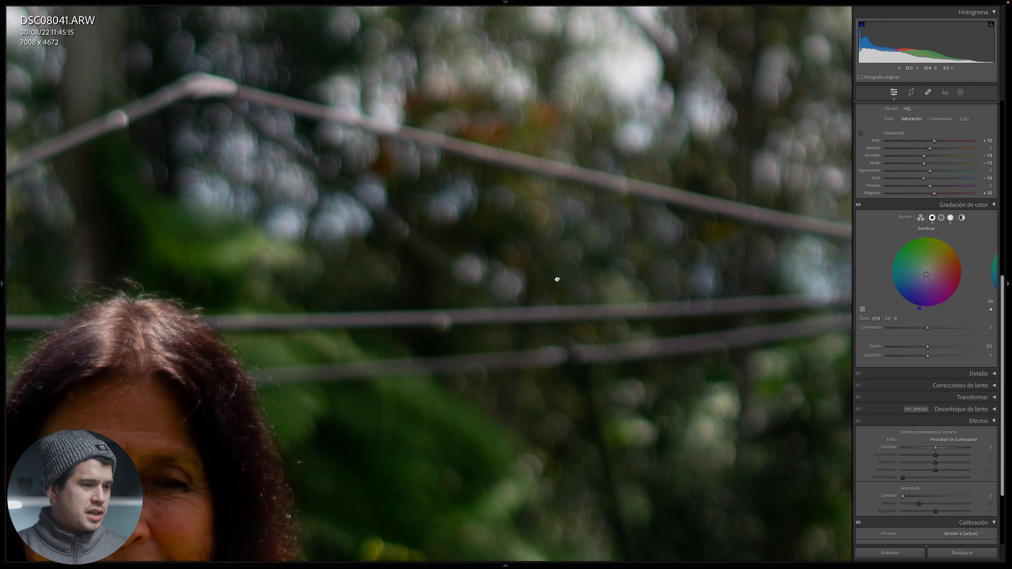
{"action": "left_click_drag", "start_coordinate": [557, 279], "coordinate": [440, 233]}
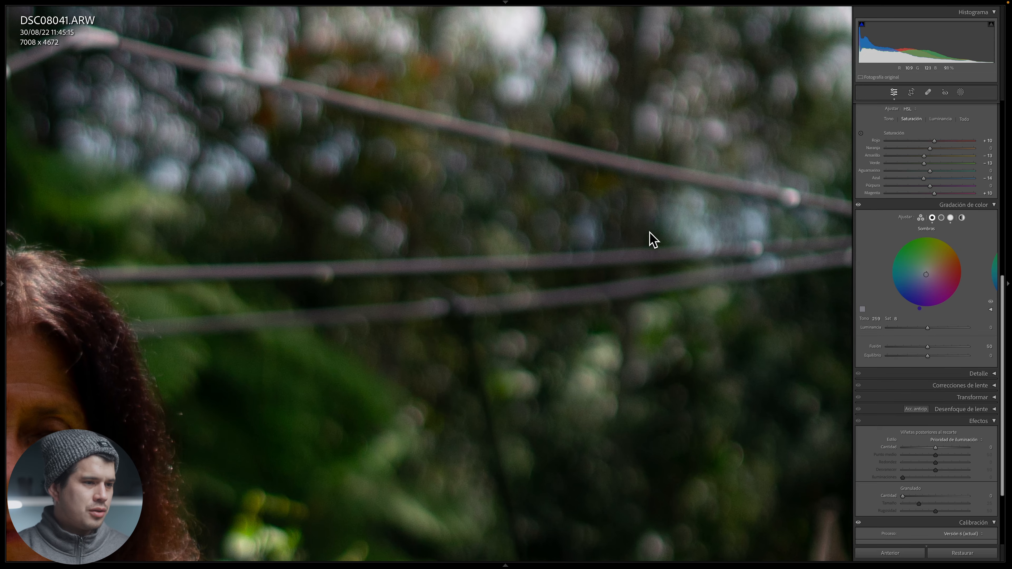
{"action": "left_click_drag", "start_coordinate": [649, 237], "coordinate": [594, 248]}
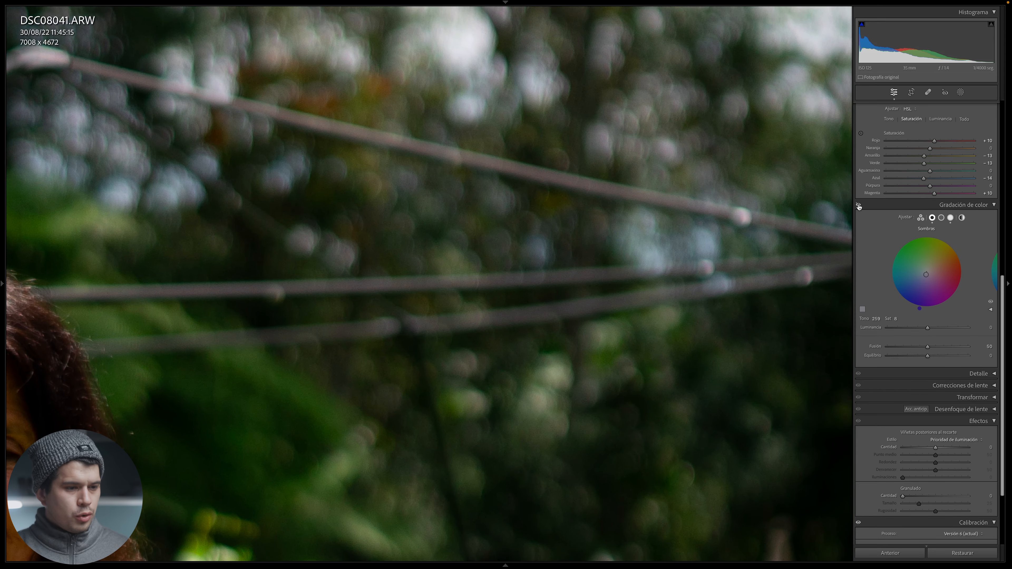
{"action": "left_click", "coordinate": [747, 282]}
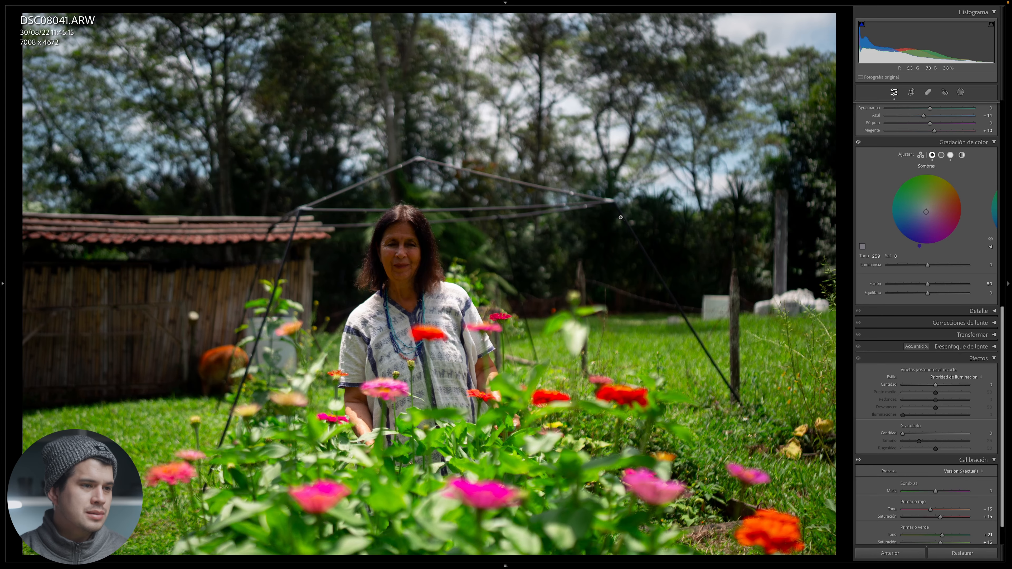
- Add grain to the photo with an amount of 22 and a size of 22, judging it up close
{"action": "left_click", "coordinate": [550, 371]}
{"action": "left_click", "coordinate": [576, 383]}
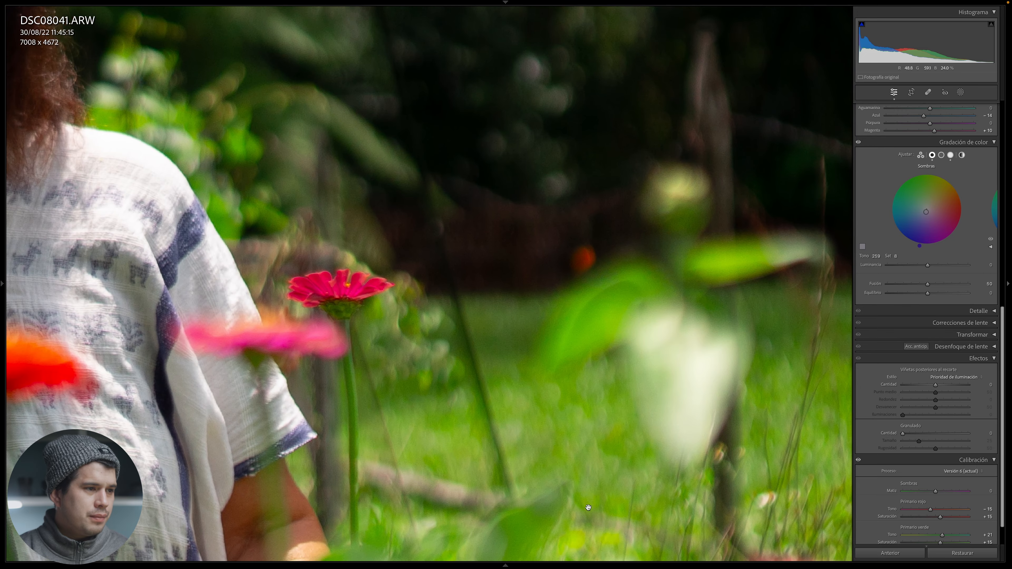
{"action": "left_click_drag", "start_coordinate": [903, 433], "coordinate": [952, 444]}
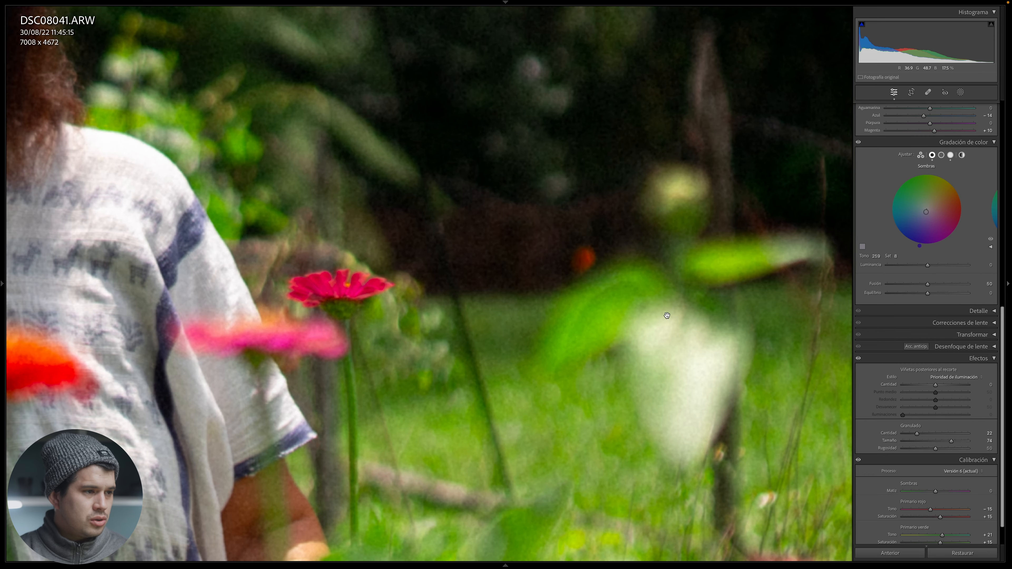
{"action": "left_click_drag", "start_coordinate": [921, 445], "coordinate": [917, 445]}
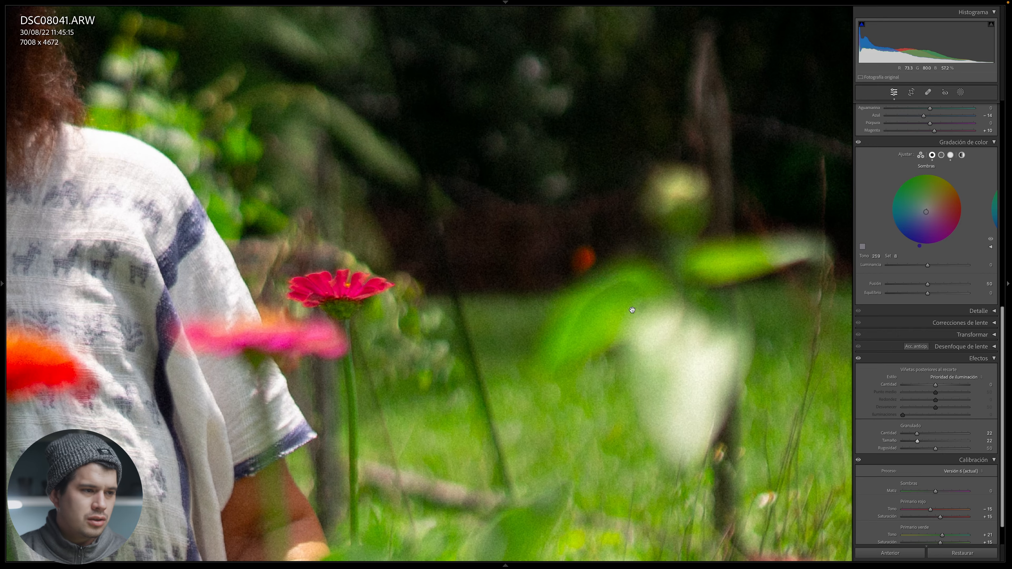
- Examine the grain on the woman's face and the background up close, and try a grain roughness of 100
{"action": "left_click_drag", "start_coordinate": [640, 297], "coordinate": [722, 532]}
{"action": "mouse_move", "coordinate": [492, 297]}
{"action": "left_mouse_down"}
{"action": "mouse_move", "coordinate": [680, 325]}
{"action": "mouse_move", "coordinate": [622, 334]}
{"action": "left_mouse_up"}
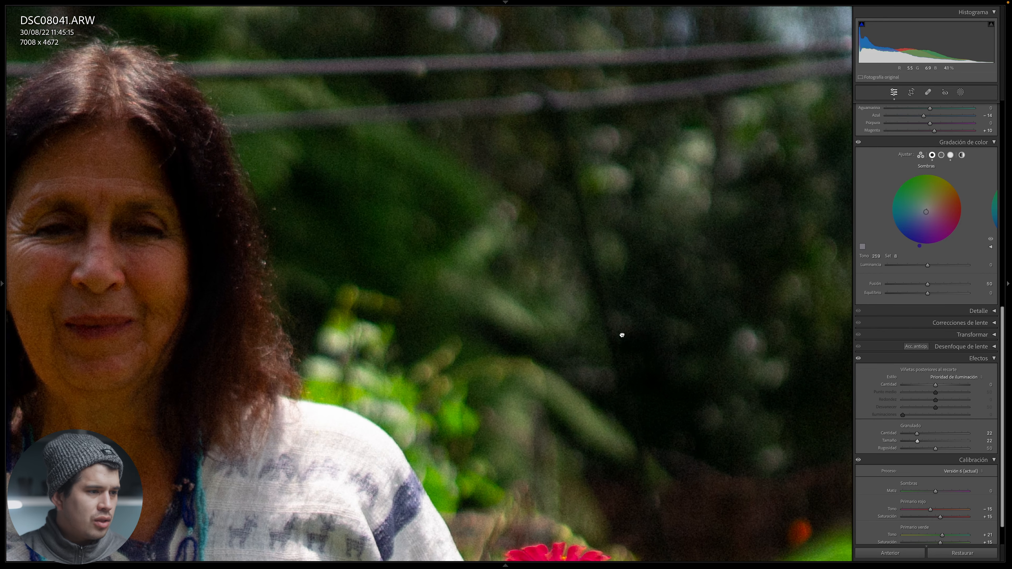
{"action": "left_click_drag", "start_coordinate": [357, 238], "coordinate": [800, 283]}
{"action": "left_click_drag", "start_coordinate": [441, 186], "coordinate": [271, 135]}
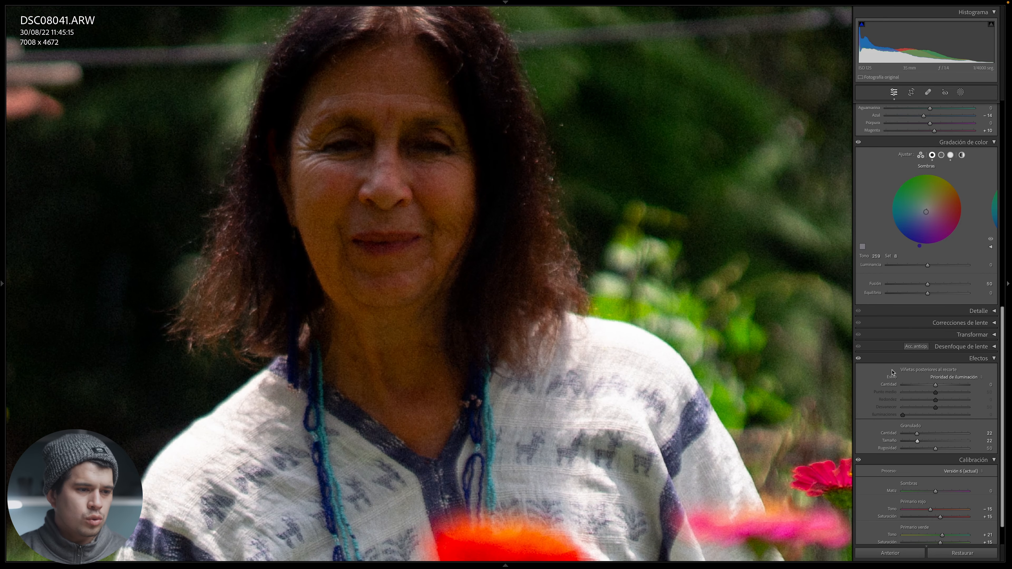
{"action": "left_click_drag", "start_coordinate": [760, 341], "coordinate": [581, 398]}
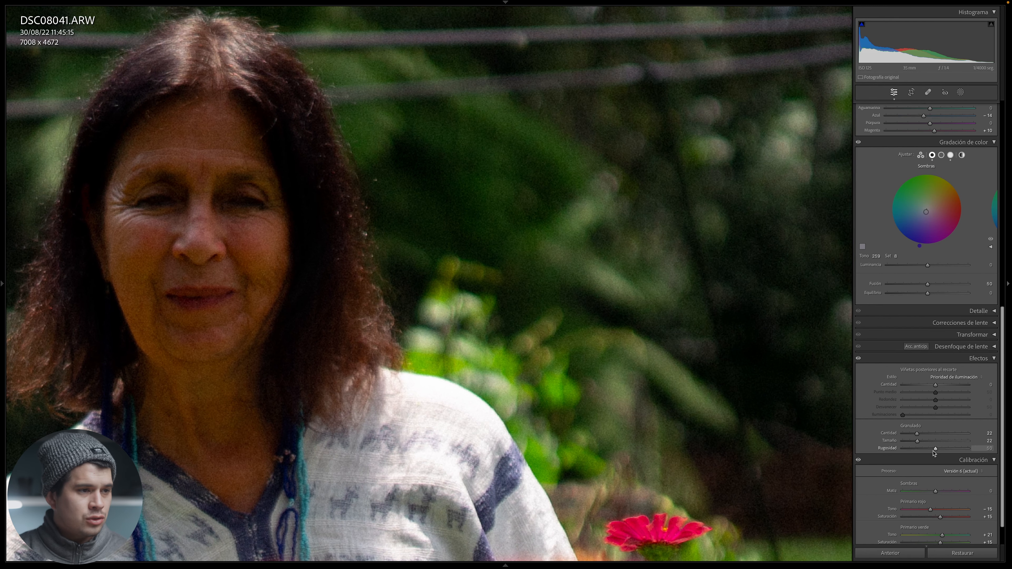
{"action": "left_click_drag", "start_coordinate": [934, 452], "coordinate": [987, 447]}
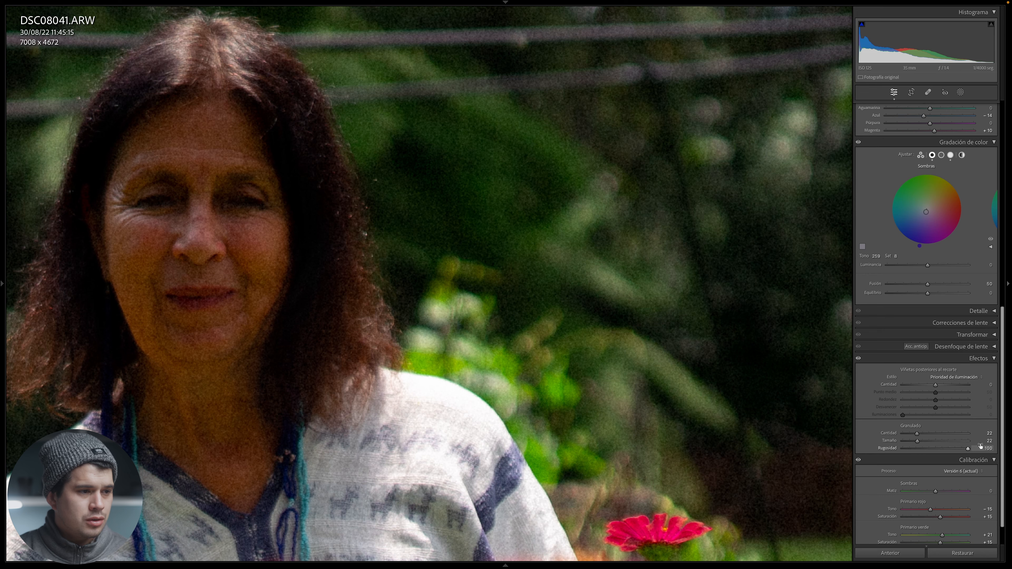
{"action": "left_click", "coordinate": [641, 305]}
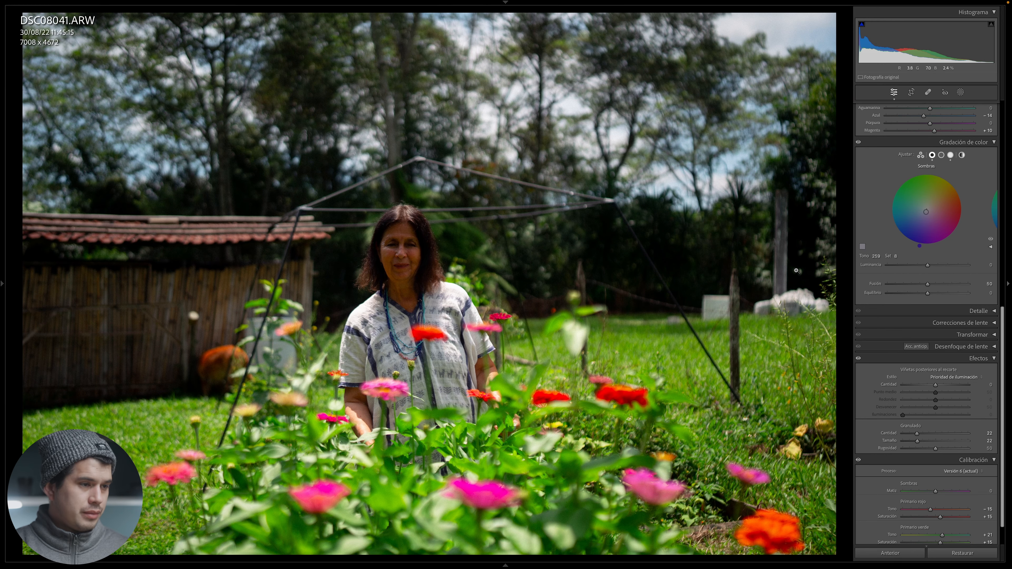
- Compare the portrait before and after the adjustments side by side, with a closer view of the woman
{"action": "key", "text": "y"}
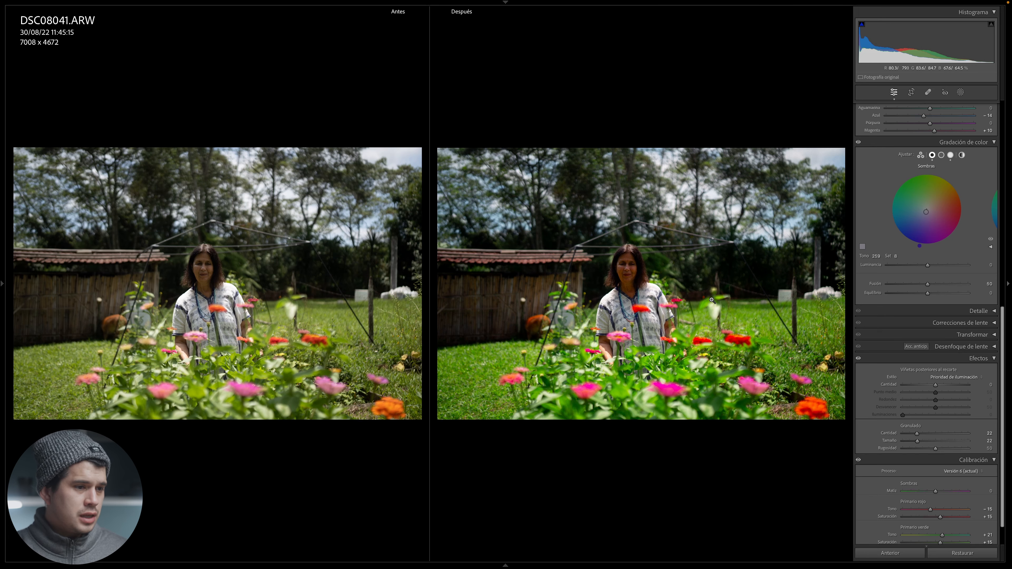
{"action": "left_click", "coordinate": [653, 284]}
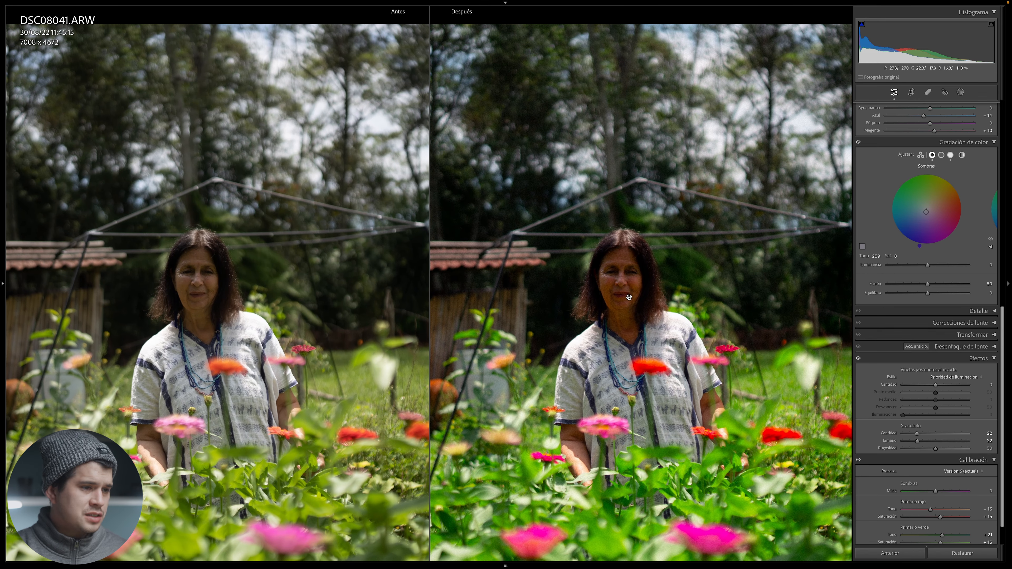
{"action": "left_click", "coordinate": [650, 300]}
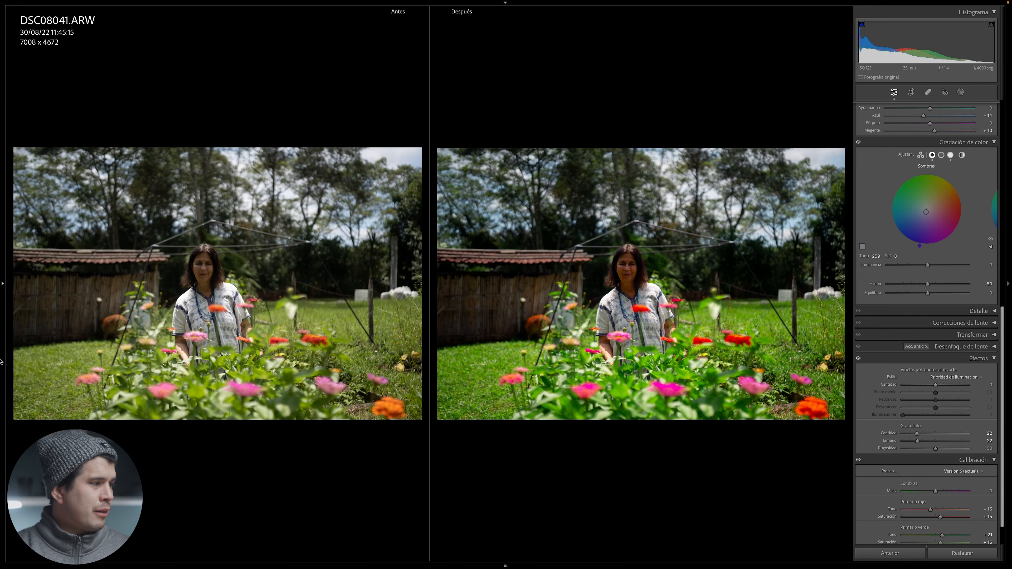
- Try to save the current adjustments as a new develop preset in the TFA - Edit-Like V3 Premium Preset Pack group
{"action": "mouse_move", "coordinate": [1, 355]}
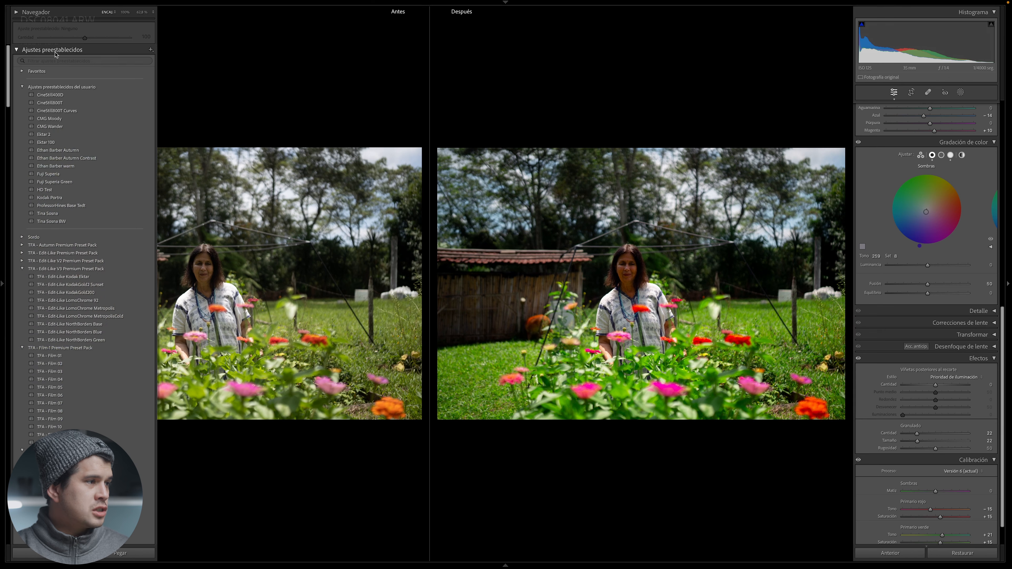
{"action": "left_click", "coordinate": [151, 50]}
{"action": "left_click", "coordinate": [162, 59]}
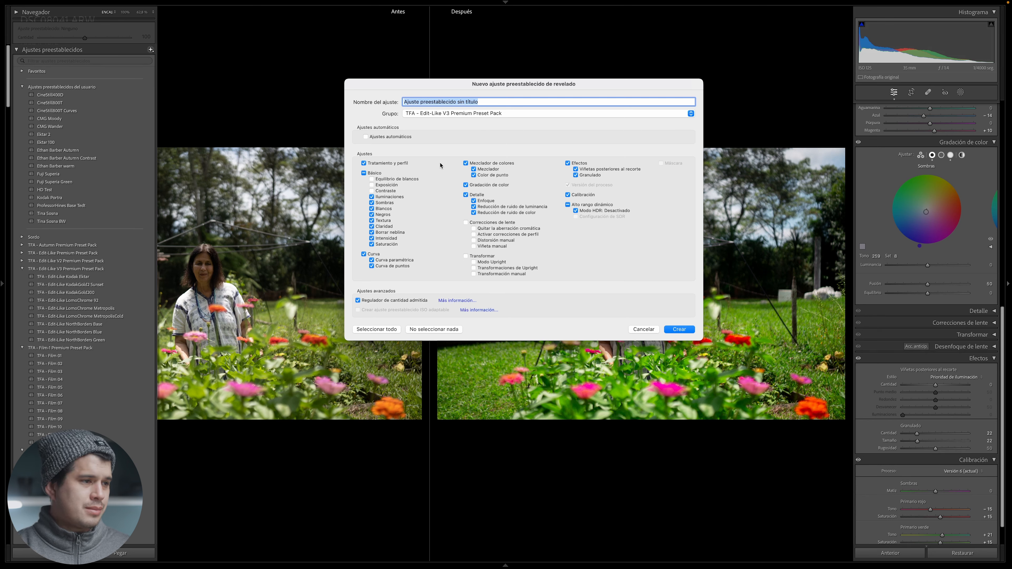
{"action": "left_click", "coordinate": [679, 329]}
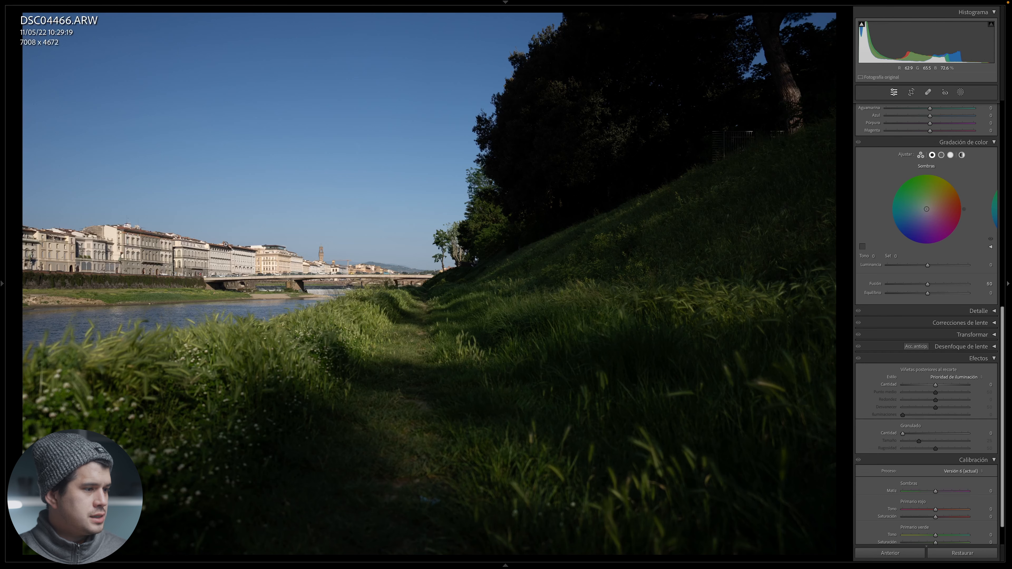
- Apply the portrait's adjustments to the riverside photo DSC04466.ARW and compare before and after side by side, examining the sky and buildings
{"action": "mouse_move", "coordinate": [1, 295]}
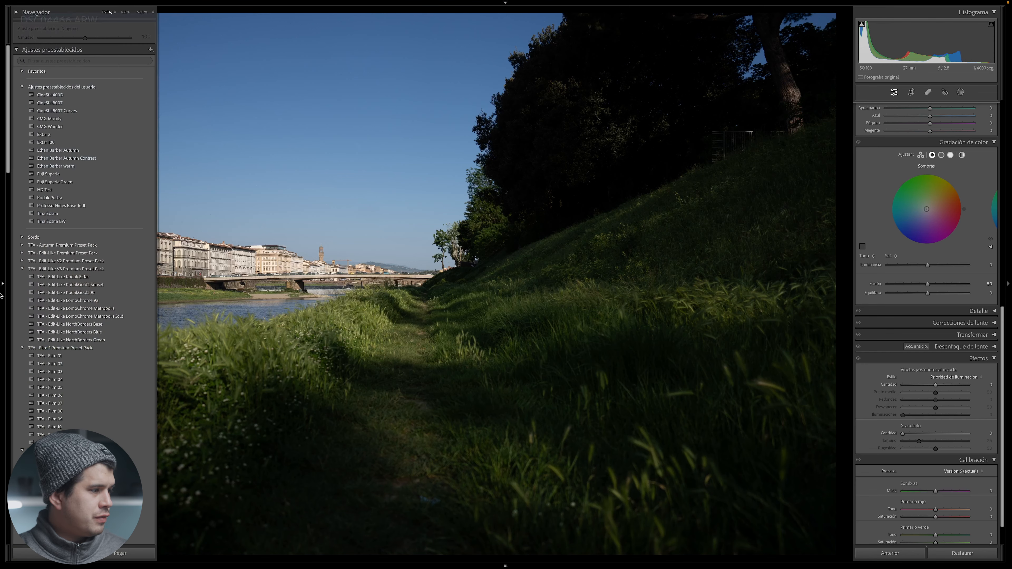
{"action": "left_click", "coordinate": [22, 279]}
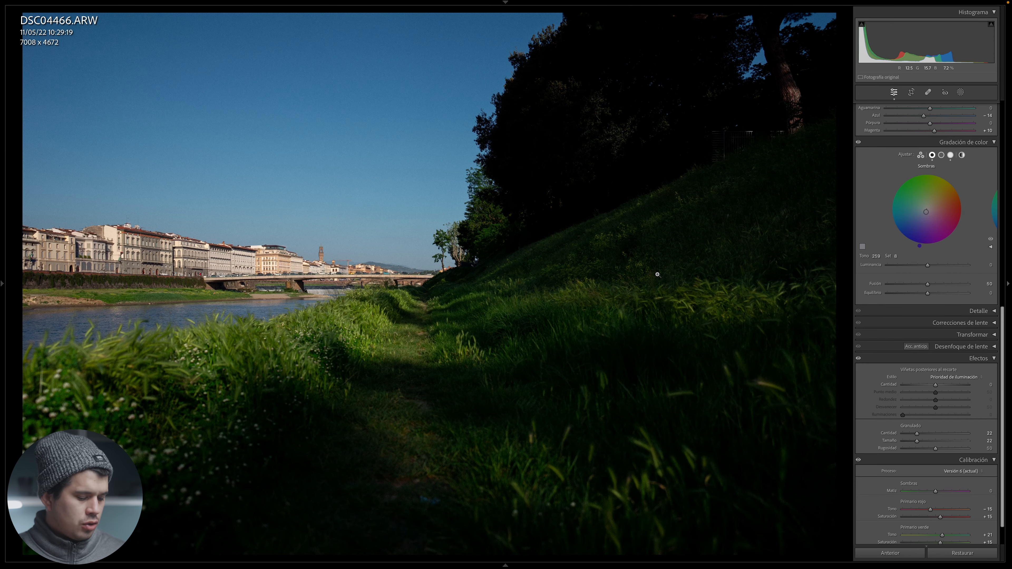
{"action": "key", "text": "y"}
{"action": "left_click", "coordinate": [524, 317]}
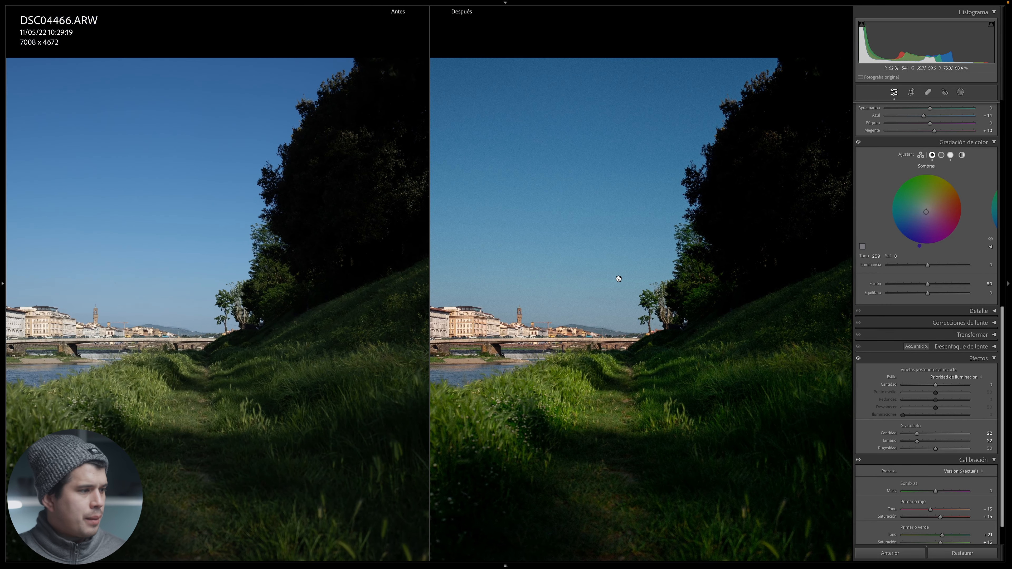
{"action": "left_click_drag", "start_coordinate": [607, 298], "coordinate": [730, 295]}
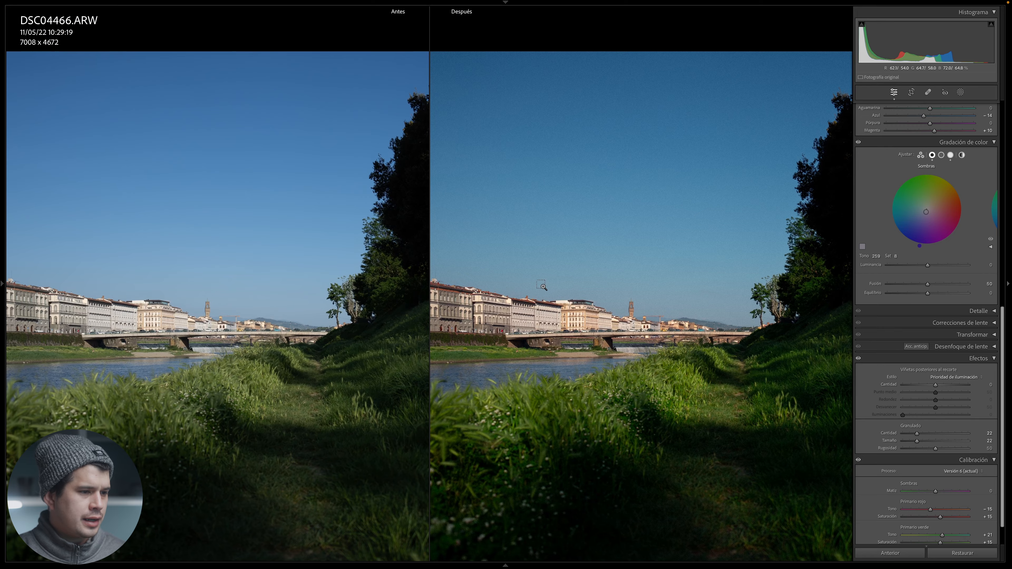
{"action": "left_click_drag", "start_coordinate": [543, 288], "coordinate": [667, 381]}
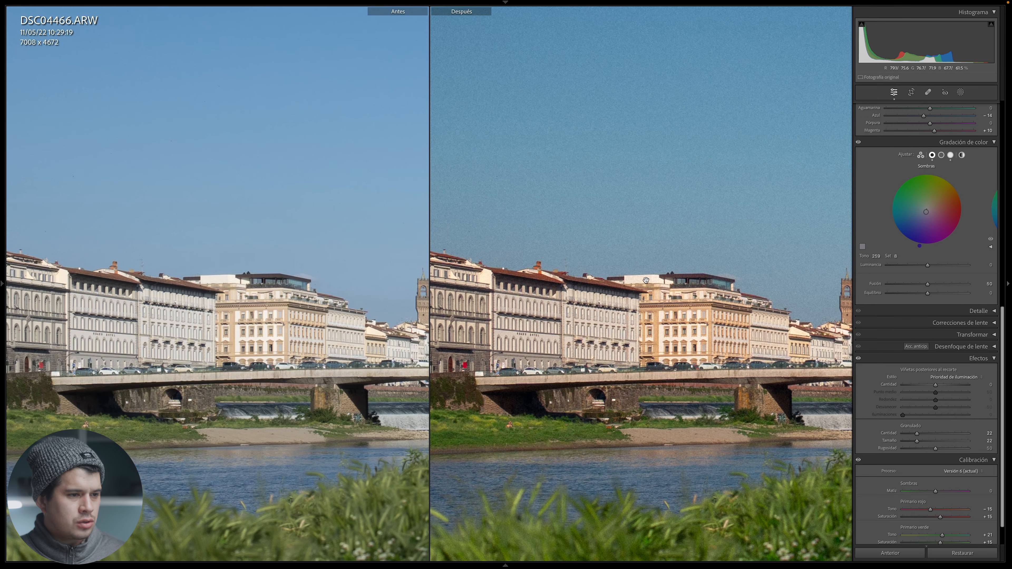
{"action": "left_click", "coordinate": [714, 316]}
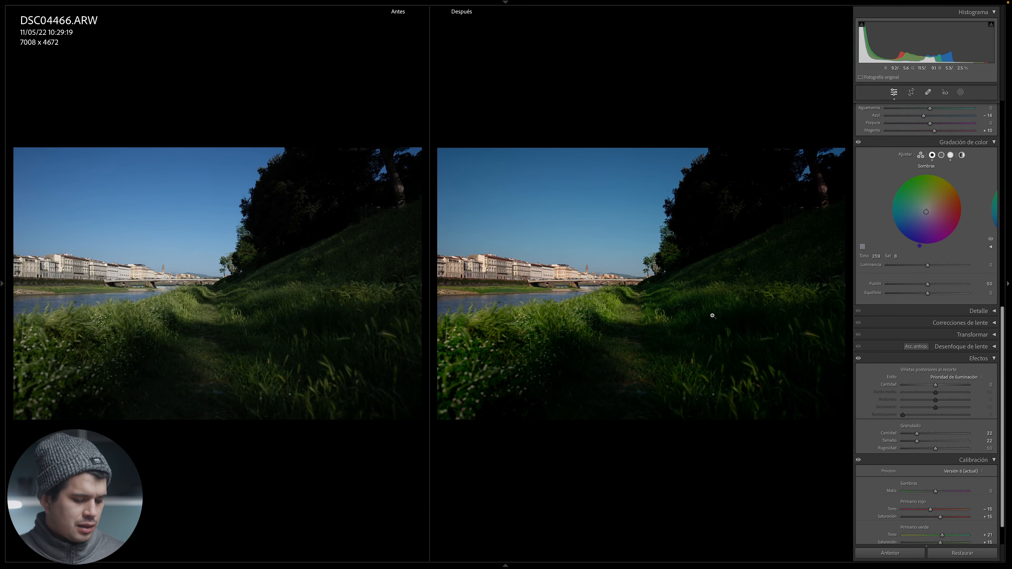
- Raise the riverside photo's exposure to +0.80 and compare it before and after side by side
{"action": "key", "text": "y"}
{"action": "scroll", "coordinate": [909, 287], "scroll_direction": "up", "scroll_amount": 3}
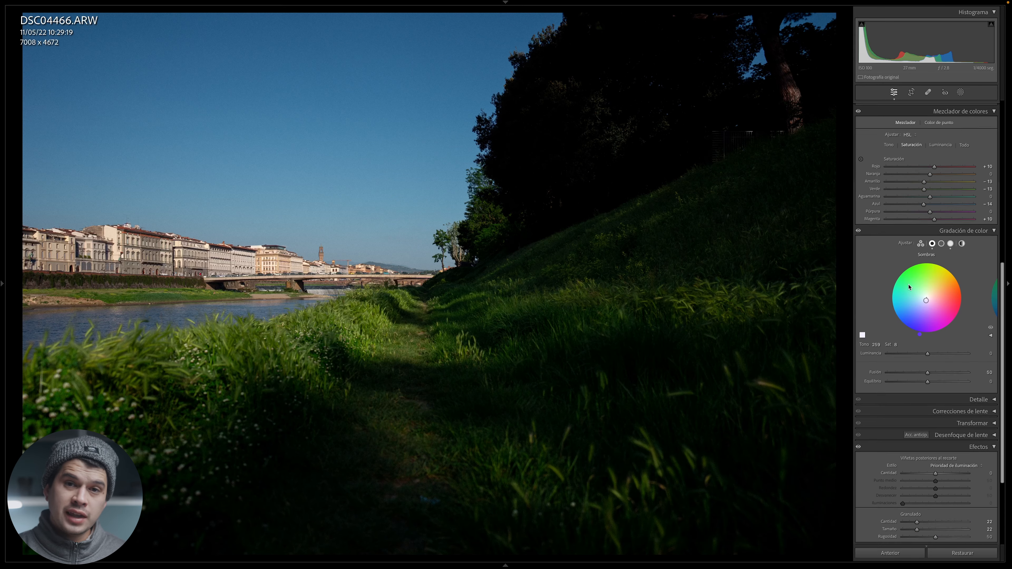
{"action": "scroll", "coordinate": [909, 287], "scroll_direction": "up", "scroll_amount": 5}
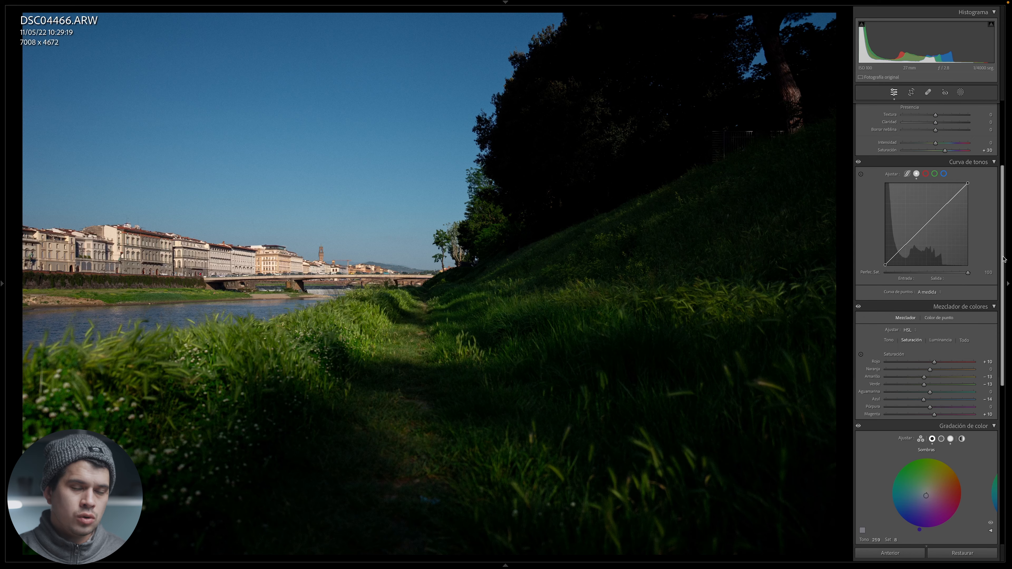
{"action": "left_click_drag", "start_coordinate": [1003, 258], "coordinate": [1006, 175]}
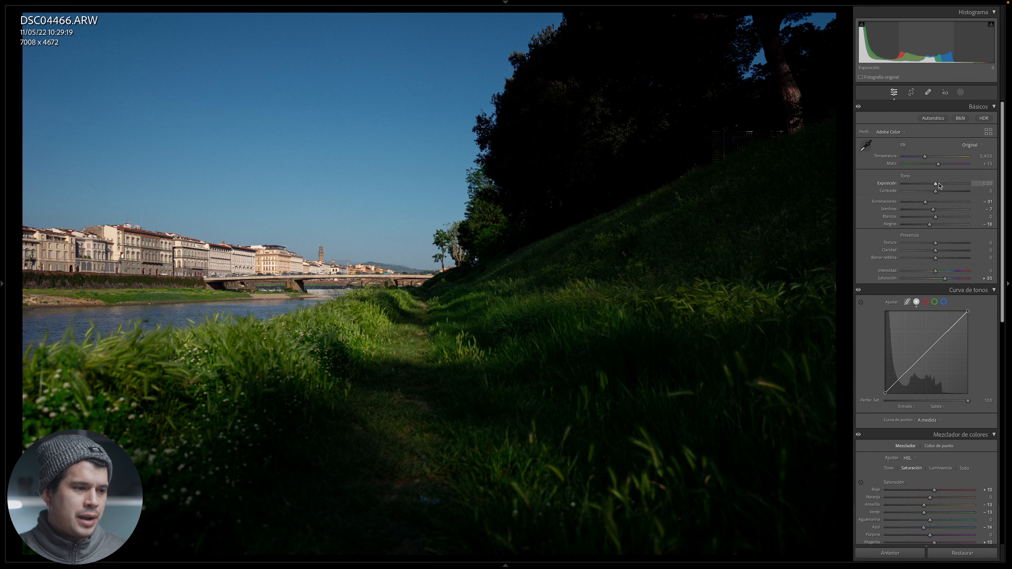
{"action": "left_click_drag", "start_coordinate": [936, 185], "coordinate": [942, 184]}
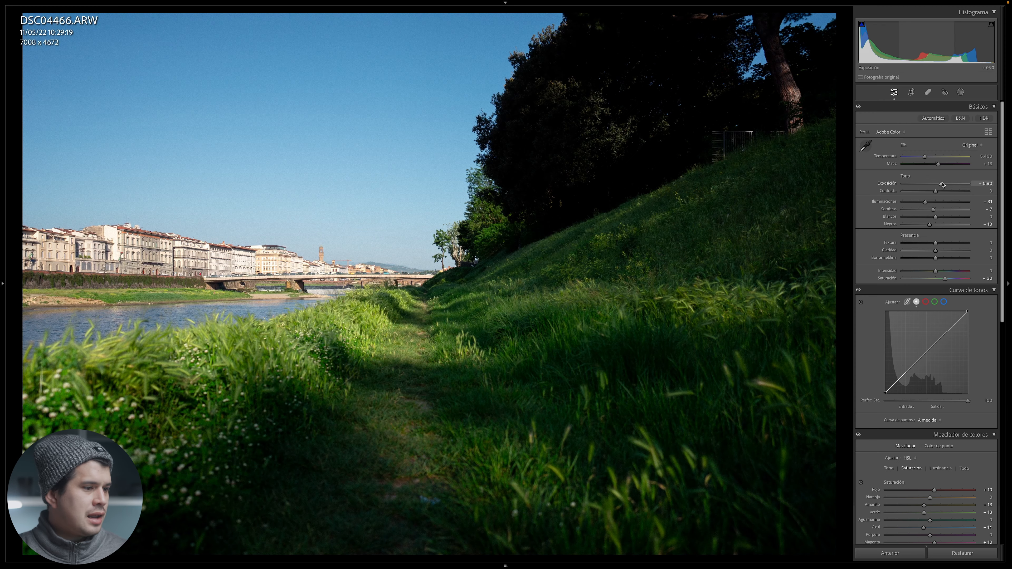
{"action": "key", "text": "y"}
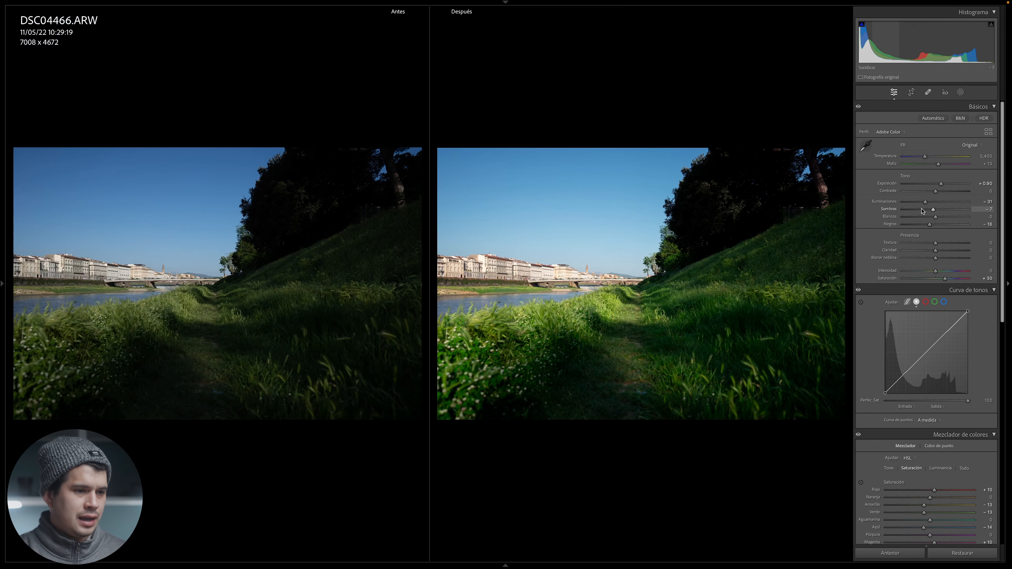
{"action": "key", "text": "y"}
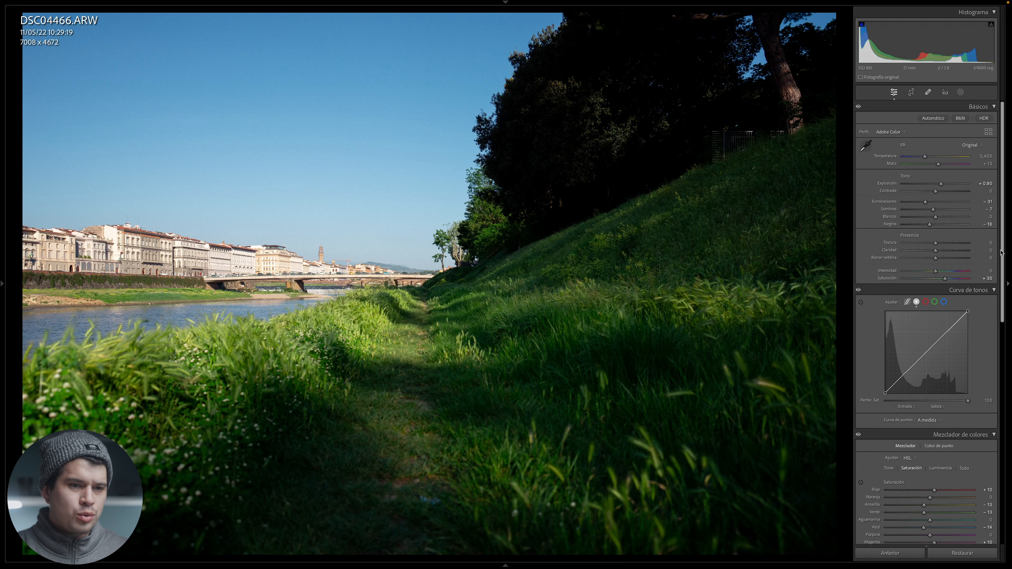
- Try a yellow saturation of +20 and a green saturation of +18 on the riverside photo, and undo both changes
{"action": "scroll", "coordinate": [924, 323], "scroll_direction": "down", "scroll_amount": 2}
{"action": "scroll", "coordinate": [925, 339], "scroll_direction": "down", "scroll_amount": 1}
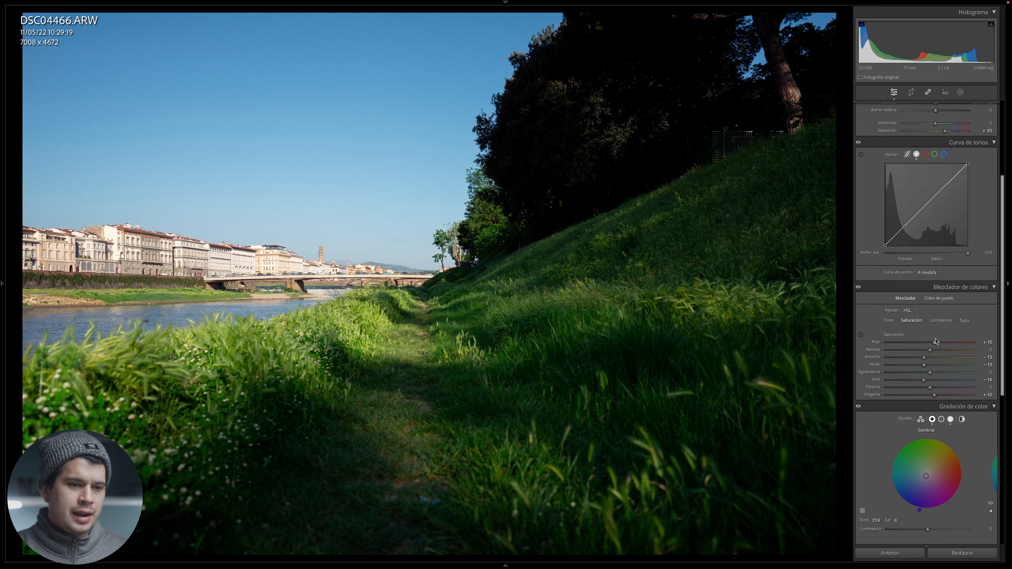
{"action": "left_click_drag", "start_coordinate": [924, 365], "coordinate": [938, 358]}
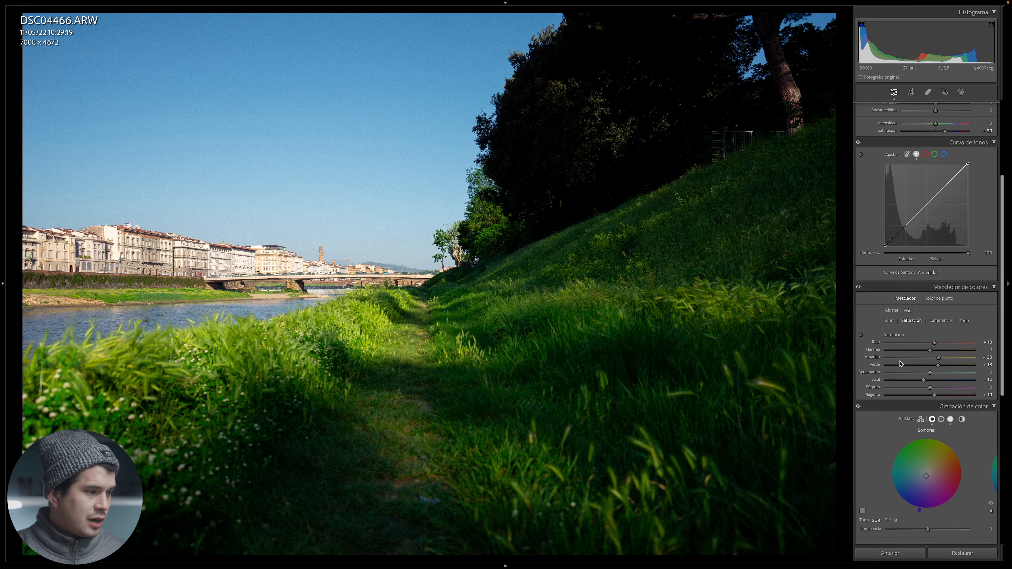
{"action": "key", "text": "ctrl+z"}
{"action": "key", "text": "ctrl+z"}
- Compare the riverside photo and the building photo DSC09846.ARW before and after, examining the building's entrance, the rainbow umbrella cart and the hedge up close
{"action": "key", "text": "y"}
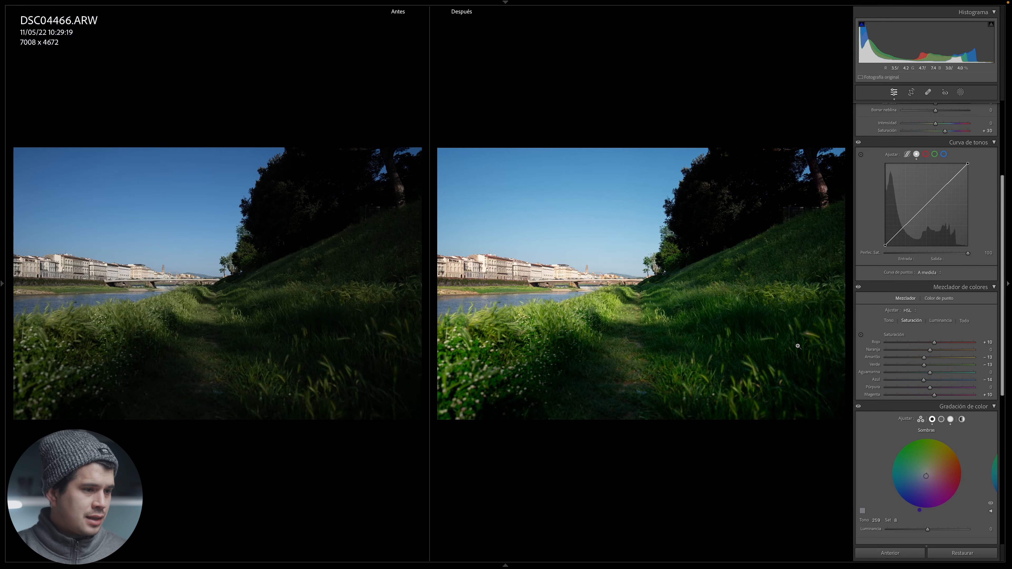
{"action": "key", "text": "y"}
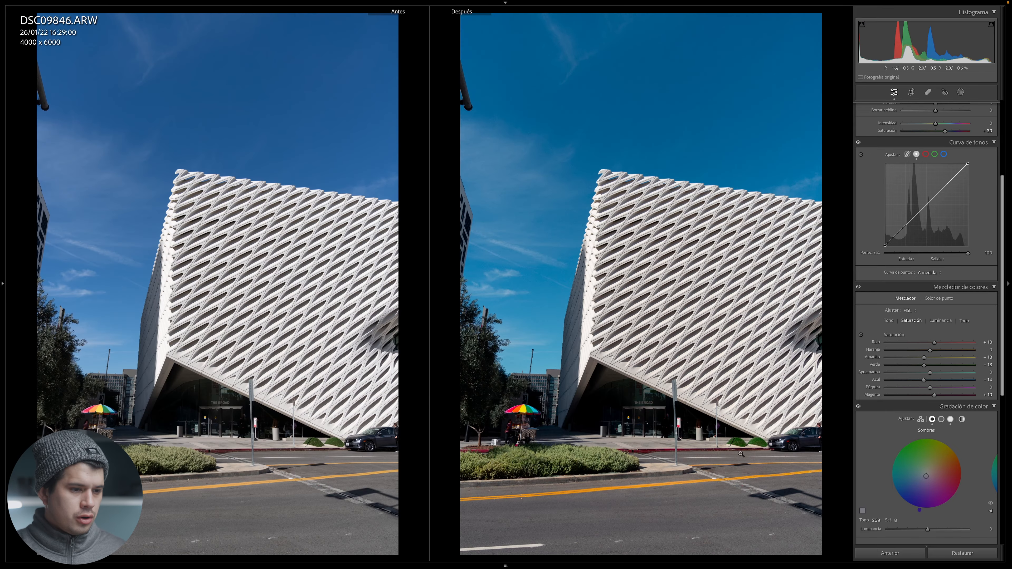
{"action": "left_click", "coordinate": [639, 390]}
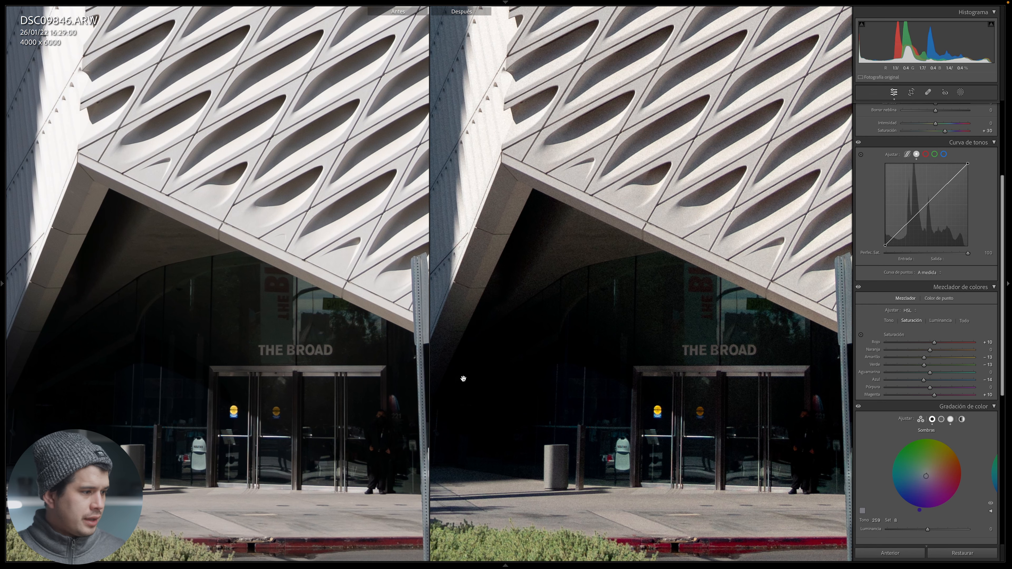
{"action": "left_click", "coordinate": [655, 422]}
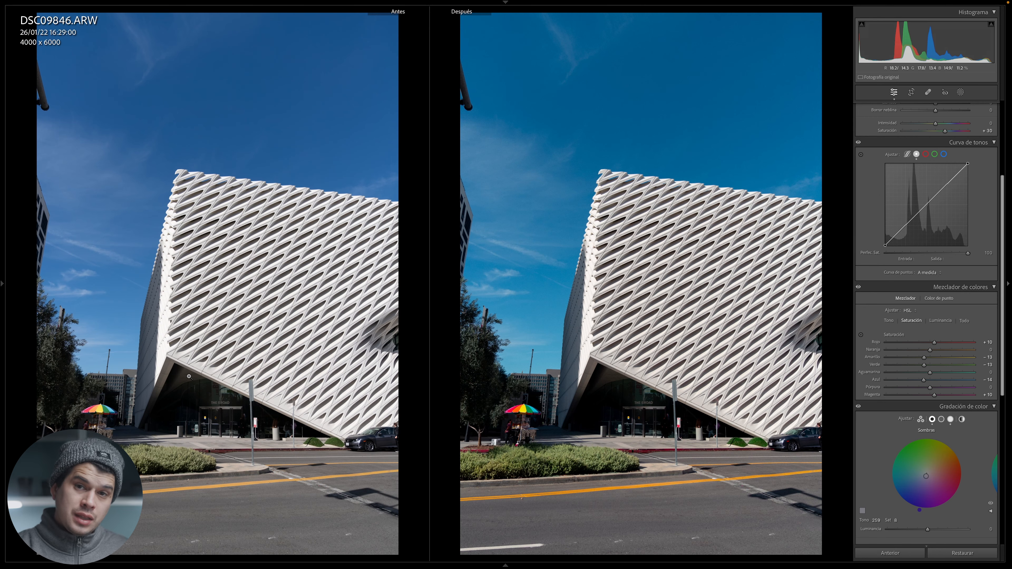
{"action": "left_click", "coordinate": [733, 438]}
{"action": "left_click_drag", "start_coordinate": [692, 262], "coordinate": [558, 284]}
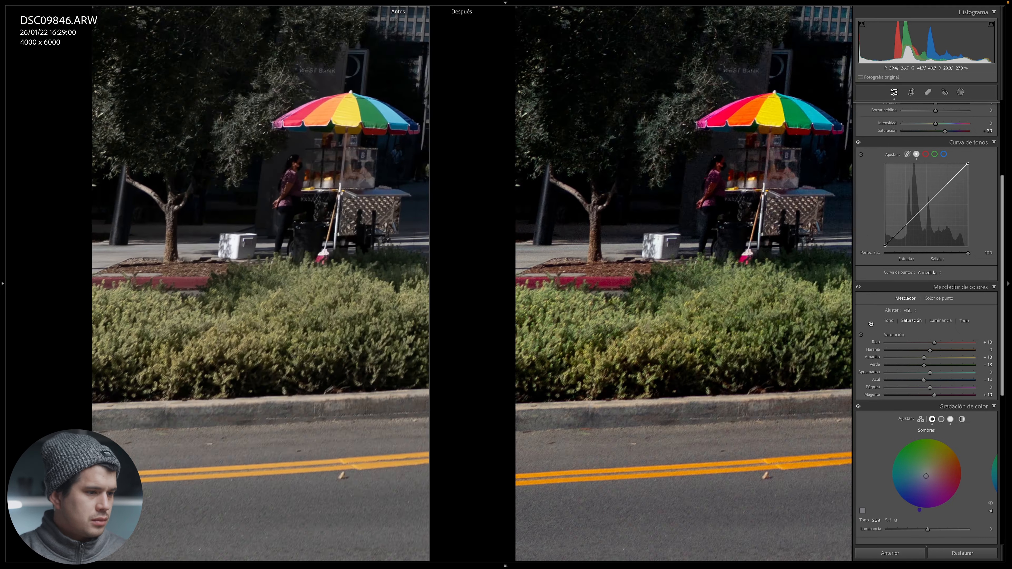
{"action": "left_click_drag", "start_coordinate": [594, 331], "coordinate": [581, 373]}
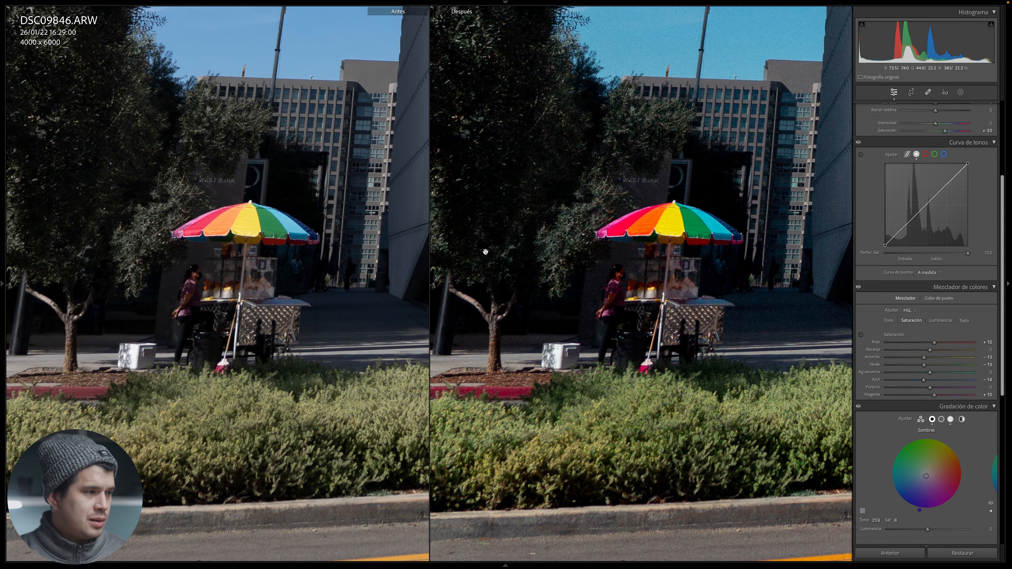
{"action": "left_click", "coordinate": [691, 200]}
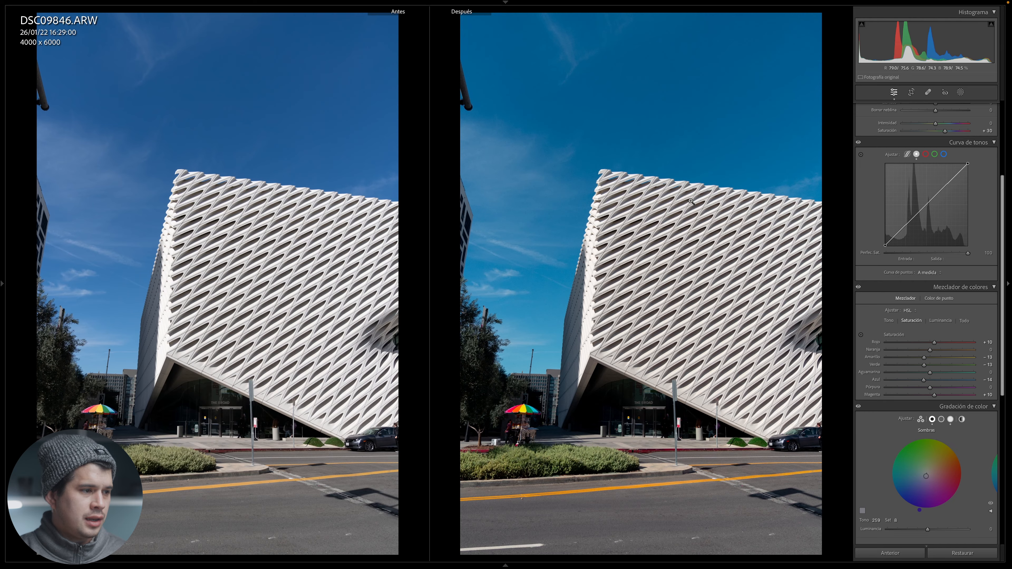
- Go to the scooter photo DSC01617.ARW and compare the red scooter and the green foliage by the brick wall before and after
{"action": "key", "text": "Right"}
{"action": "left_click", "coordinate": [659, 442]}
{"action": "left_click_drag", "start_coordinate": [644, 393], "coordinate": [707, 367]}
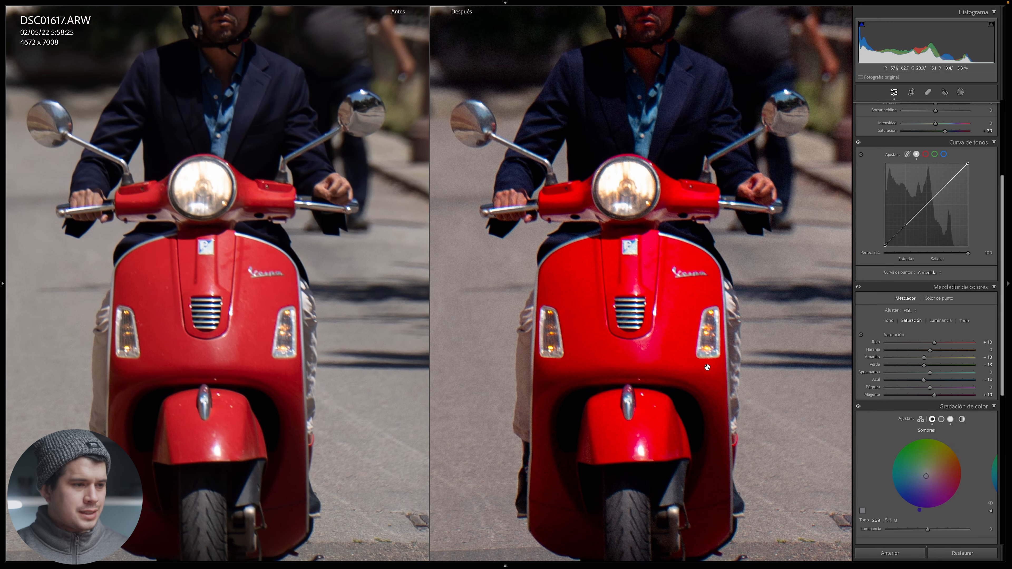
{"action": "left_click", "coordinate": [707, 367]}
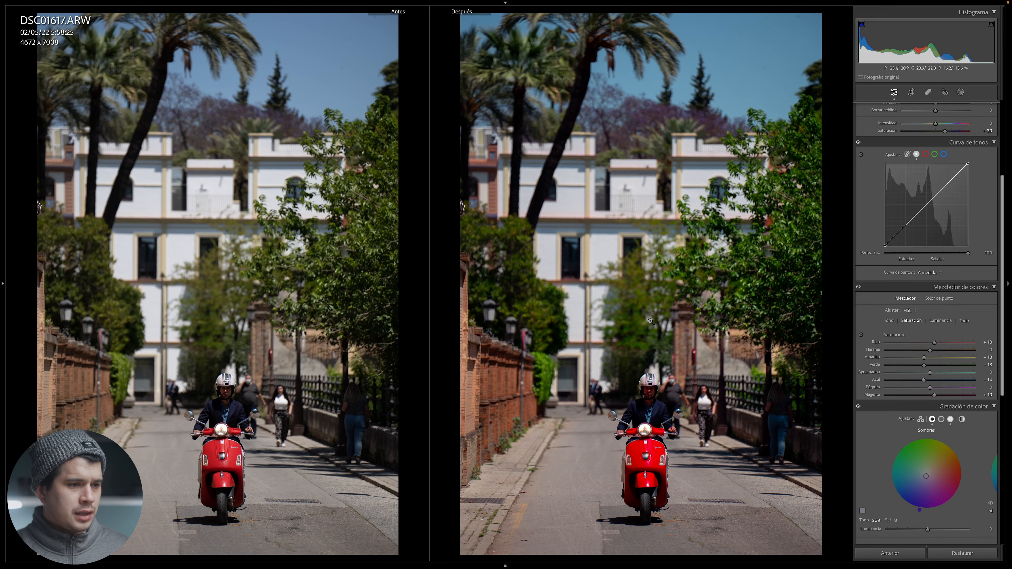
{"action": "left_click", "coordinate": [545, 350]}
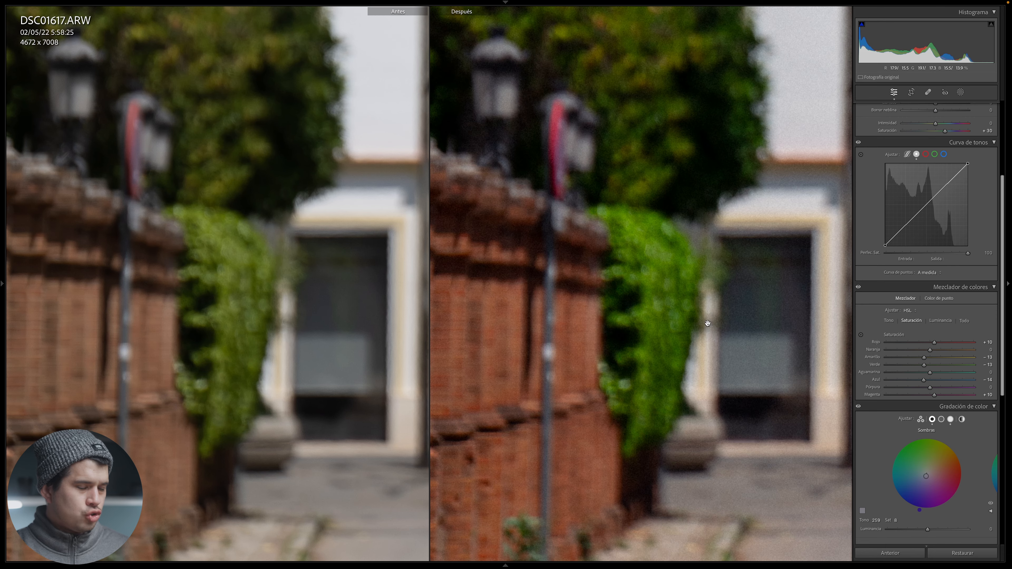
{"action": "left_click", "coordinate": [649, 264]}
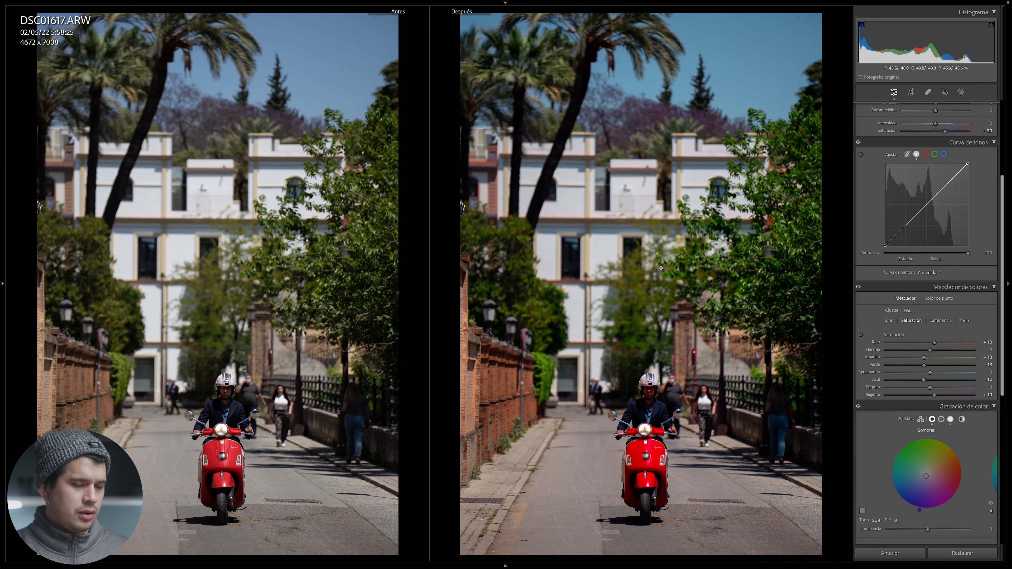
- Open the airplane cabin portrait DSC08124.ARW and examine the man's skin tones up close before and after
{"action": "mouse_move", "coordinate": [659, 566]}
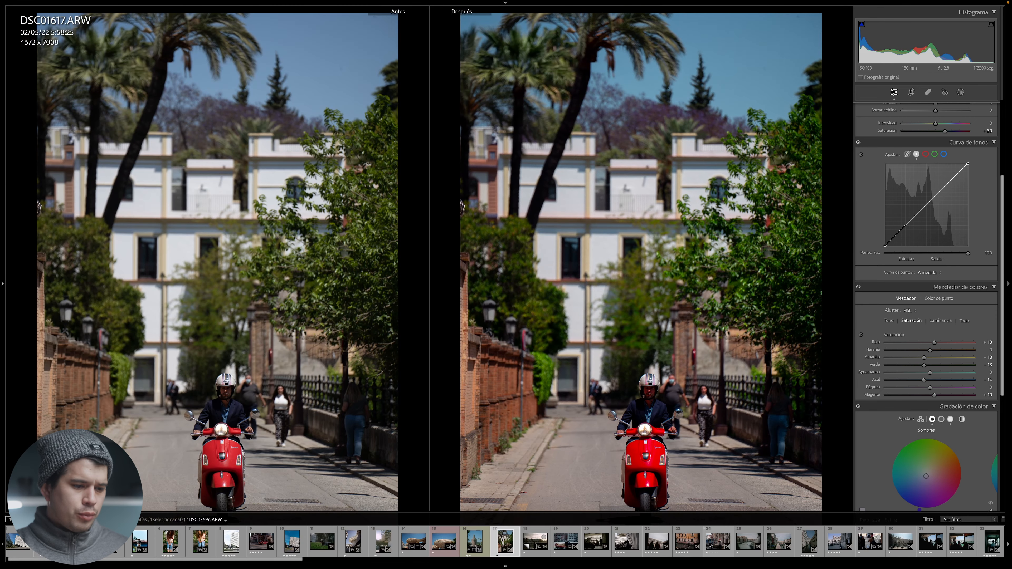
{"action": "scroll", "coordinate": [715, 545], "scroll_direction": "down", "scroll_amount": 10}
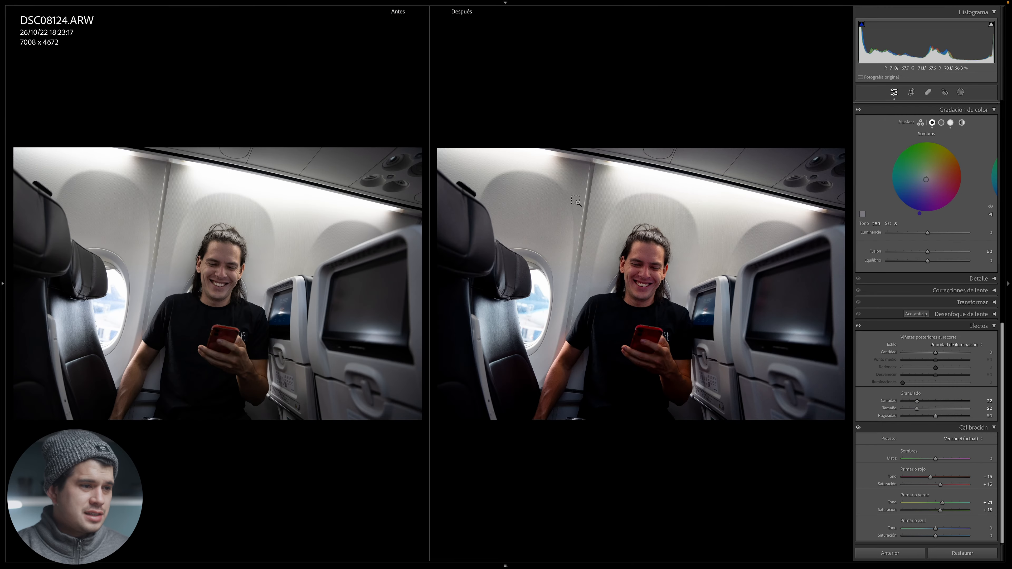
{"action": "left_click", "coordinate": [733, 348]}
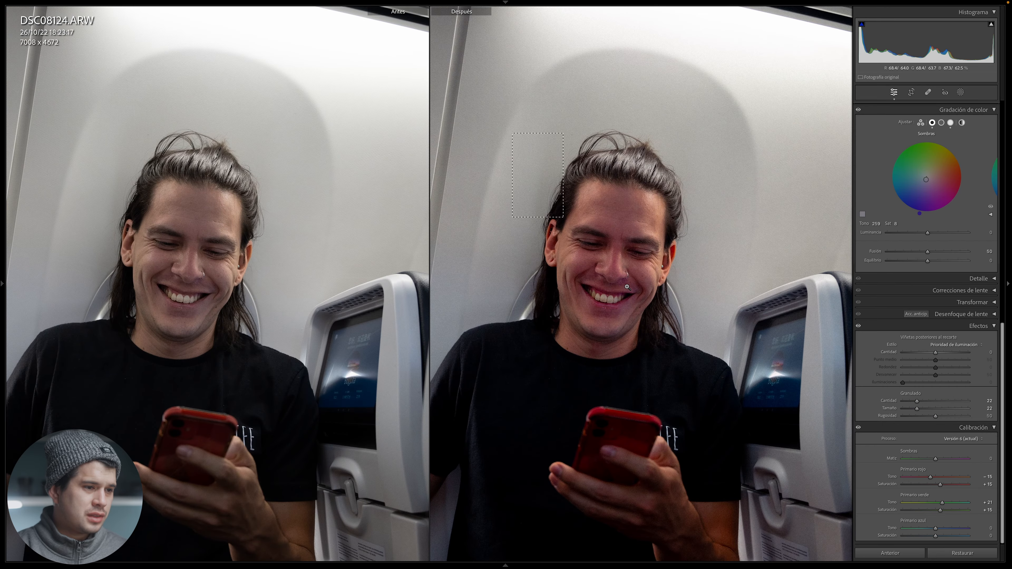
{"action": "left_click", "coordinate": [636, 307]}
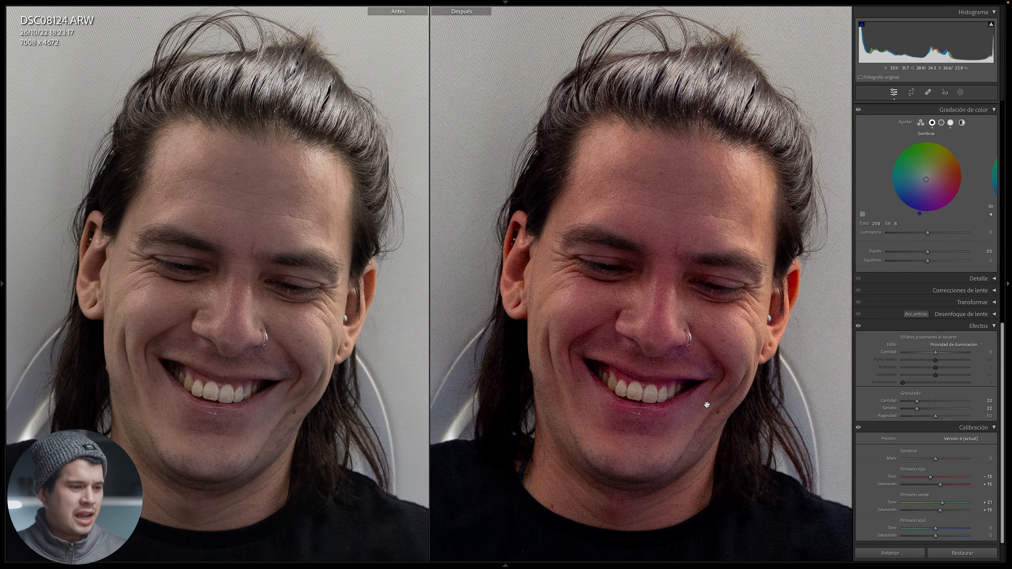